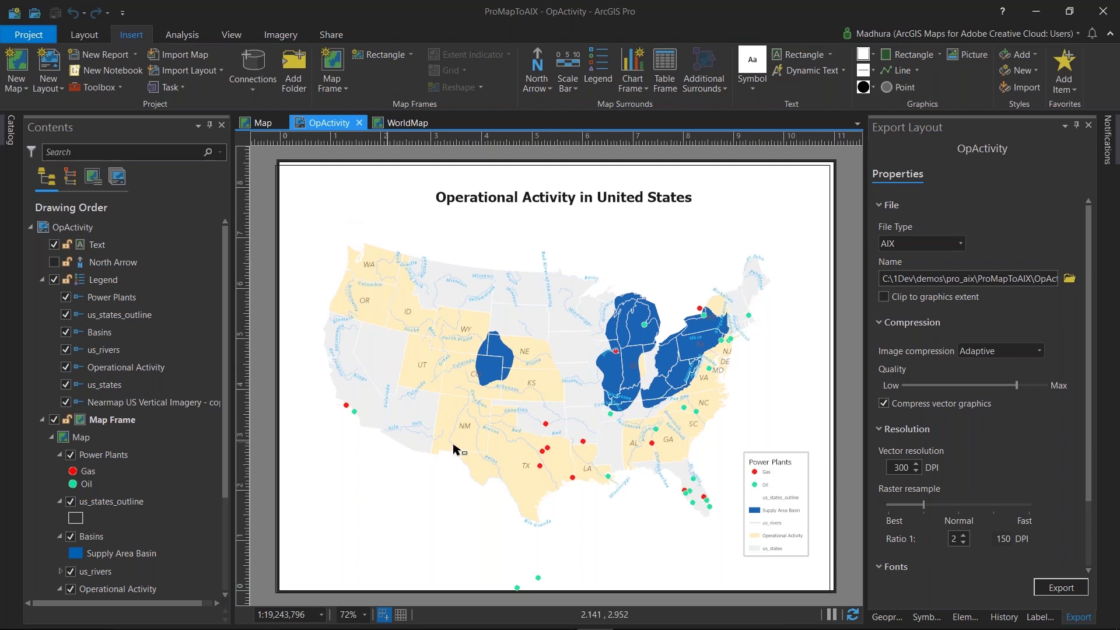
- Confirm the ArcGIS Pro Share export file type stays AIX, then switch to Illustrator
left_click(328, 34)
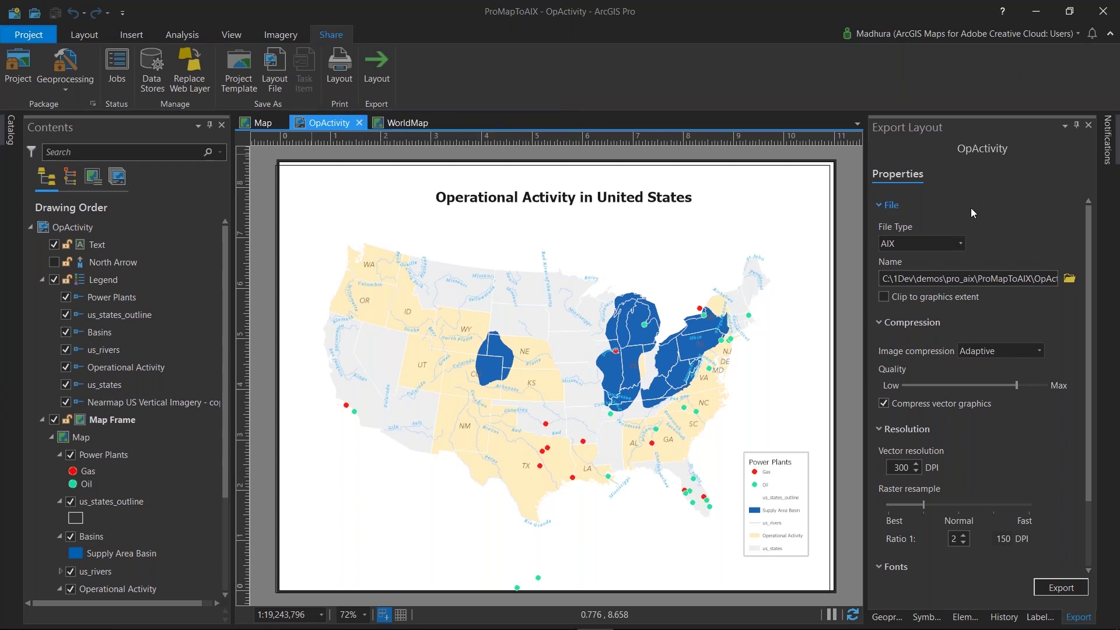
left_click(891, 246)
left_click(891, 246)
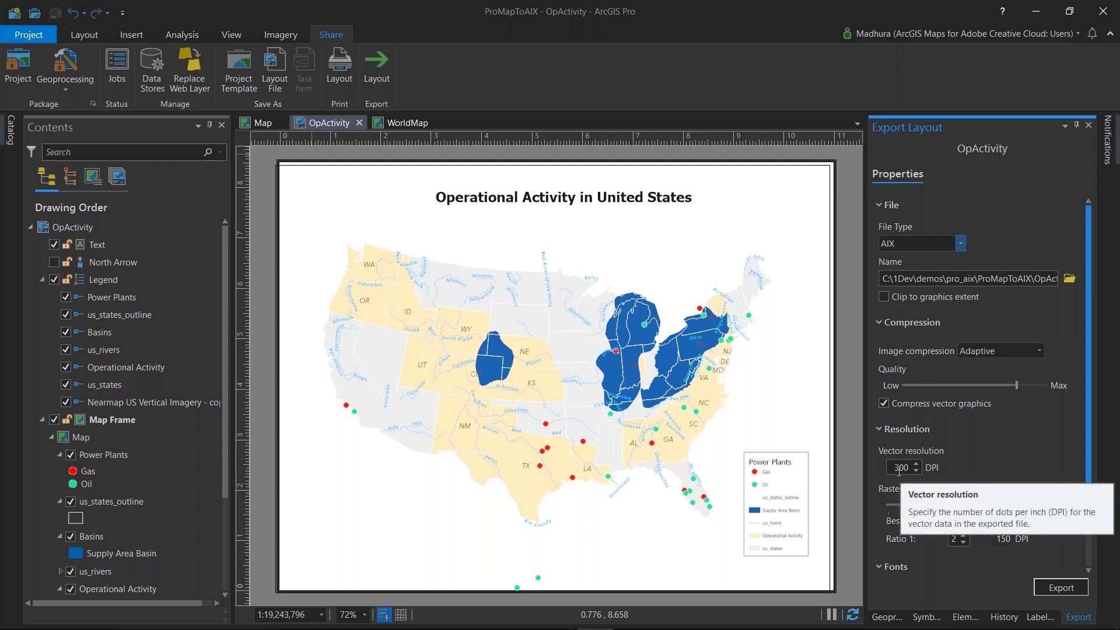
scroll(899, 470, "down", 3)
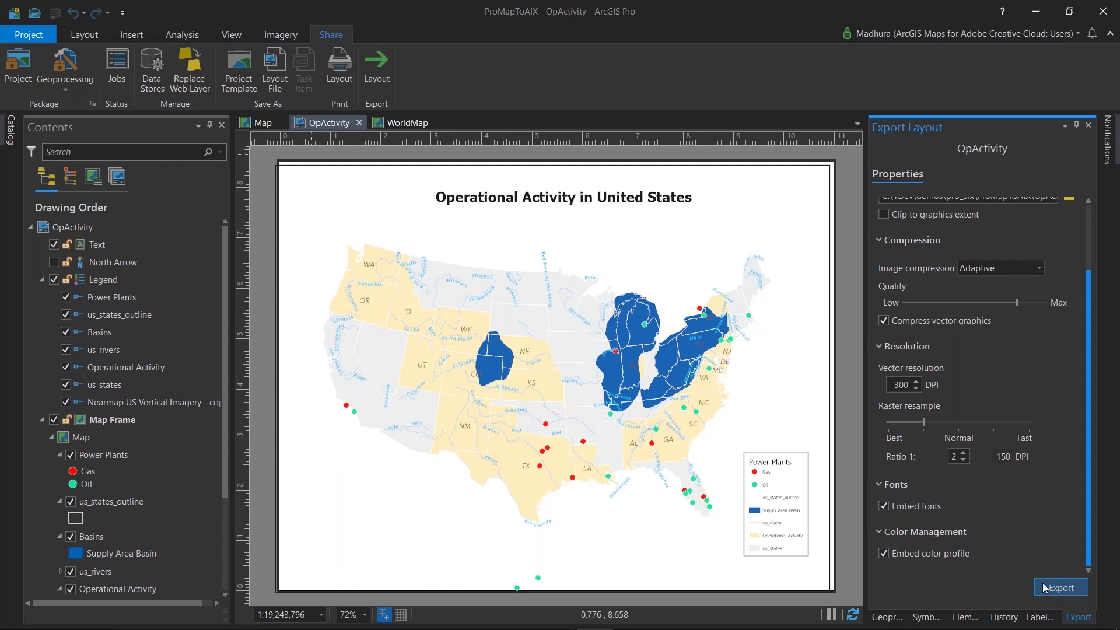
scroll(1003, 372, "up", 3)
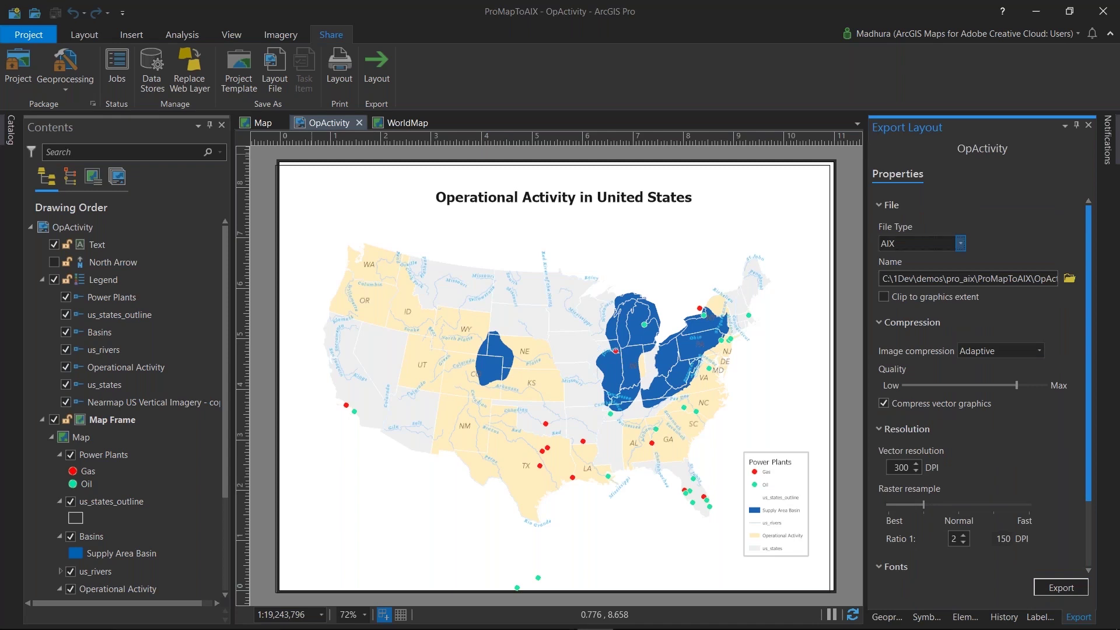
key("alt+Tab")
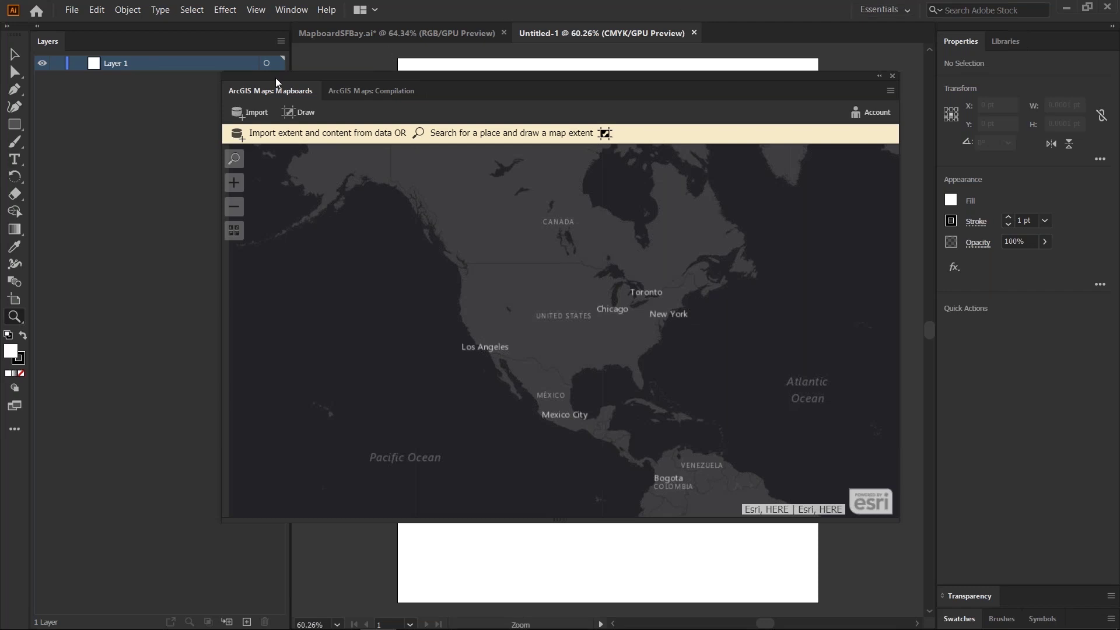
- Check the ArcGIS Maps entry under Window > Extensions, then collapse the ArcGIS Maps panel to icons
left_click(293, 13)
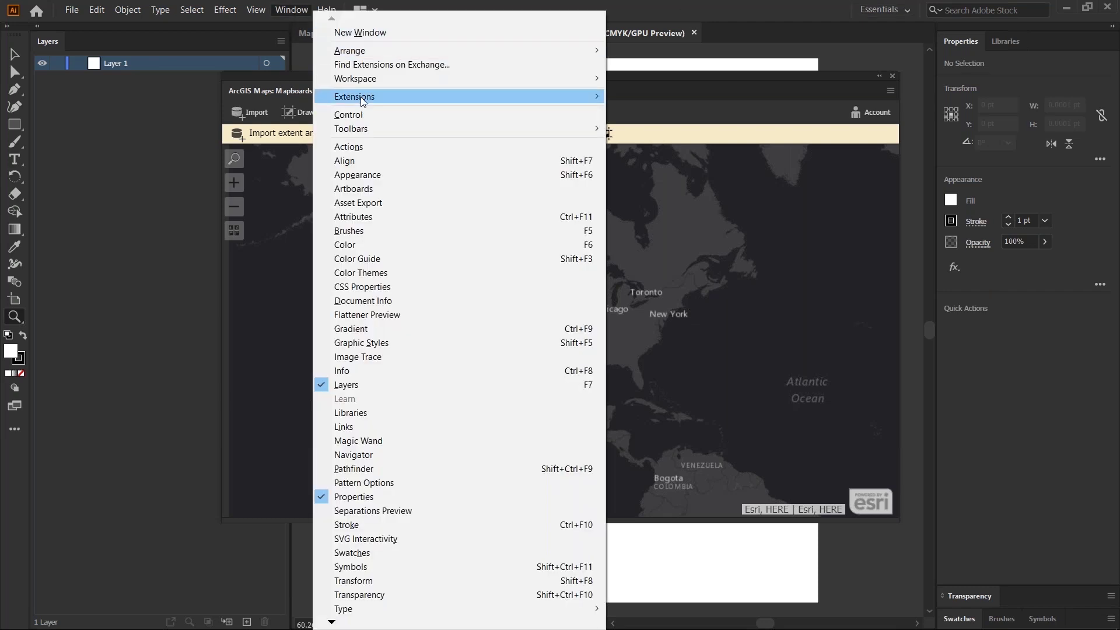
mouse_move(368, 101)
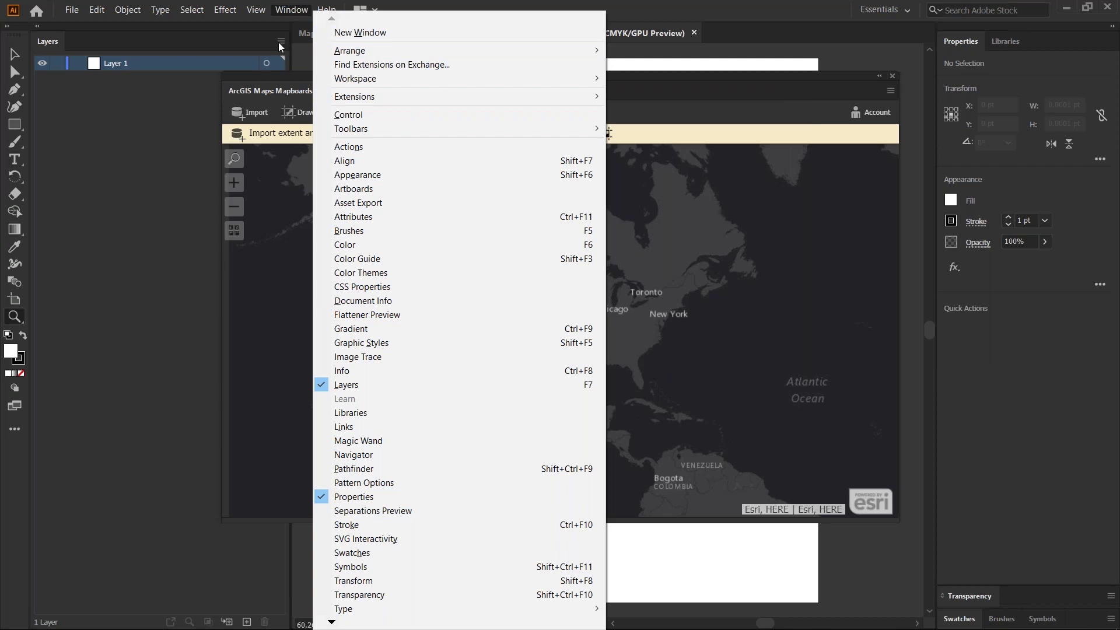
left_click(267, 79)
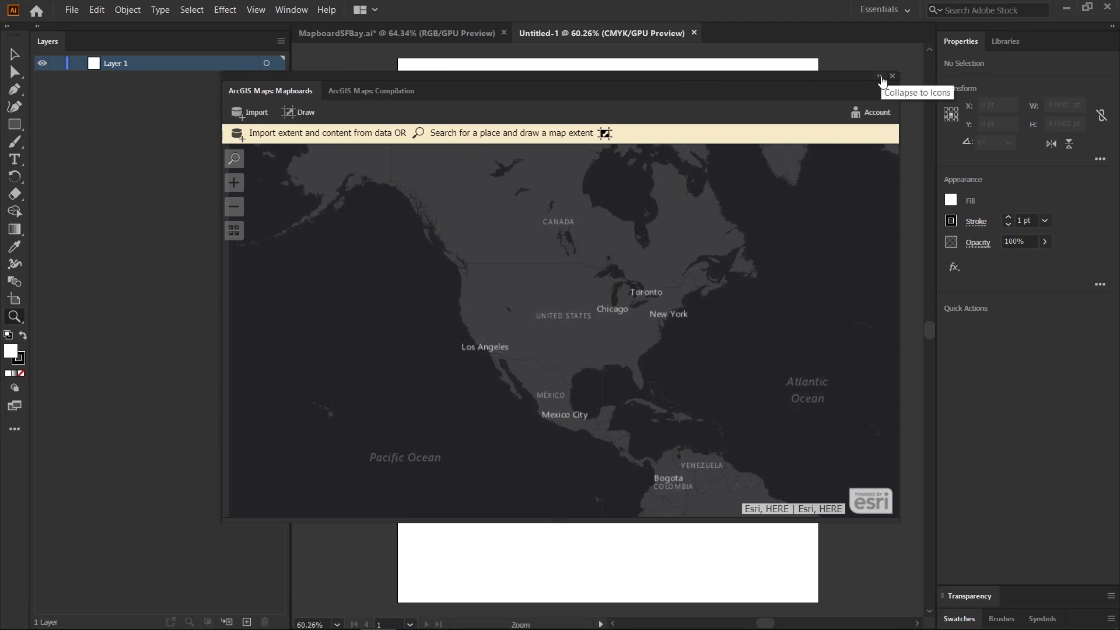
left_click(879, 77)
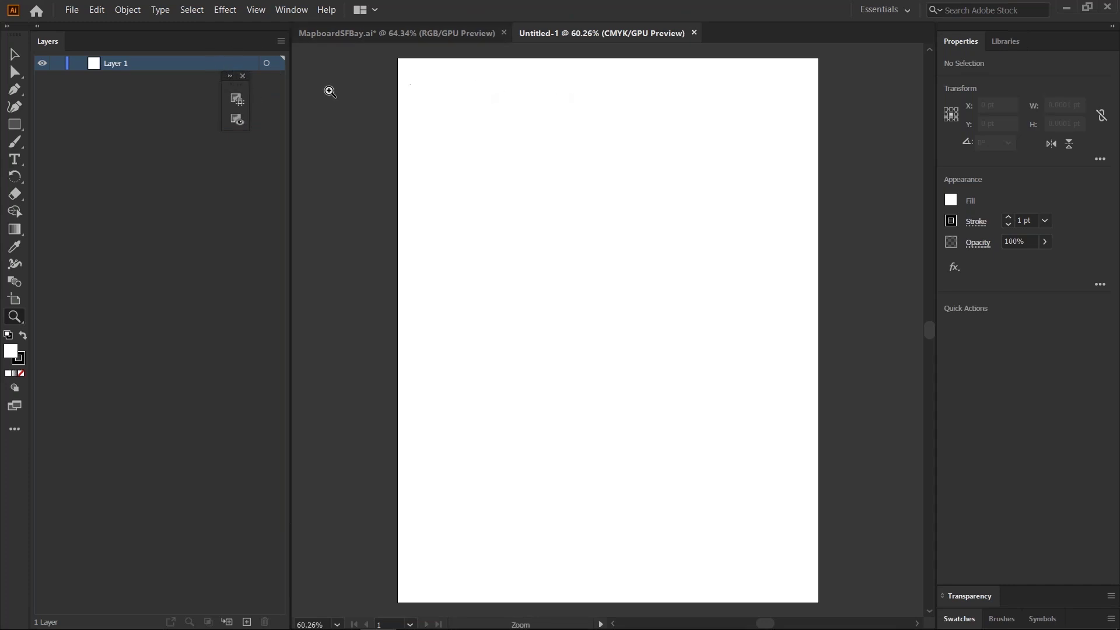
- Open OpActivity.aix using the ArcGIS - Adobe Illustrator Exchange (*.AIX) file filter
left_click_drag(238, 86, 867, 75)
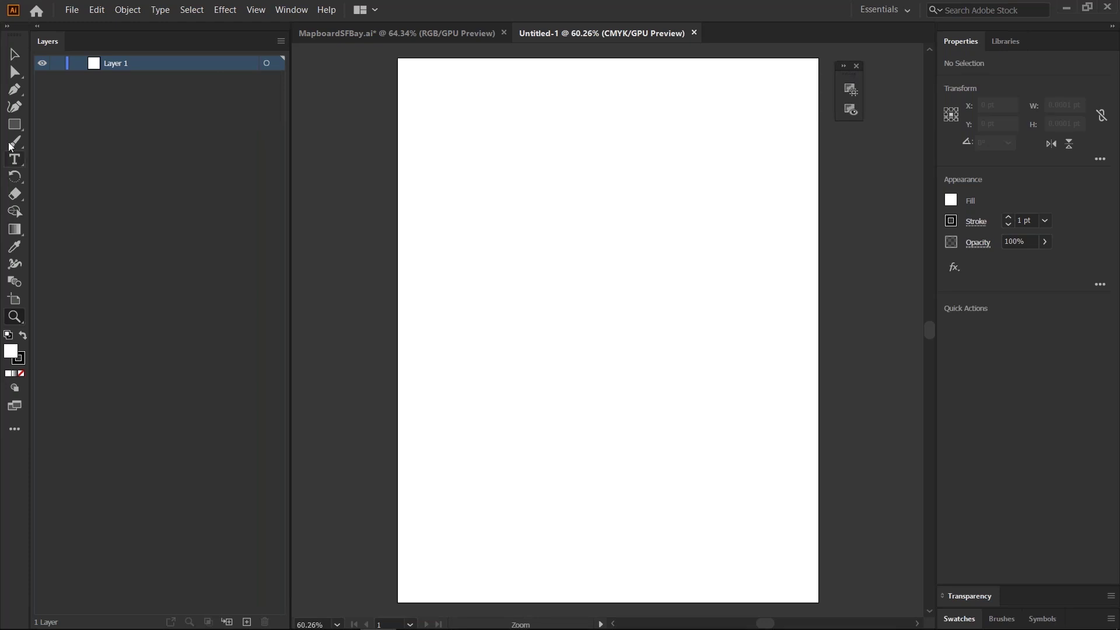
left_click(65, 11)
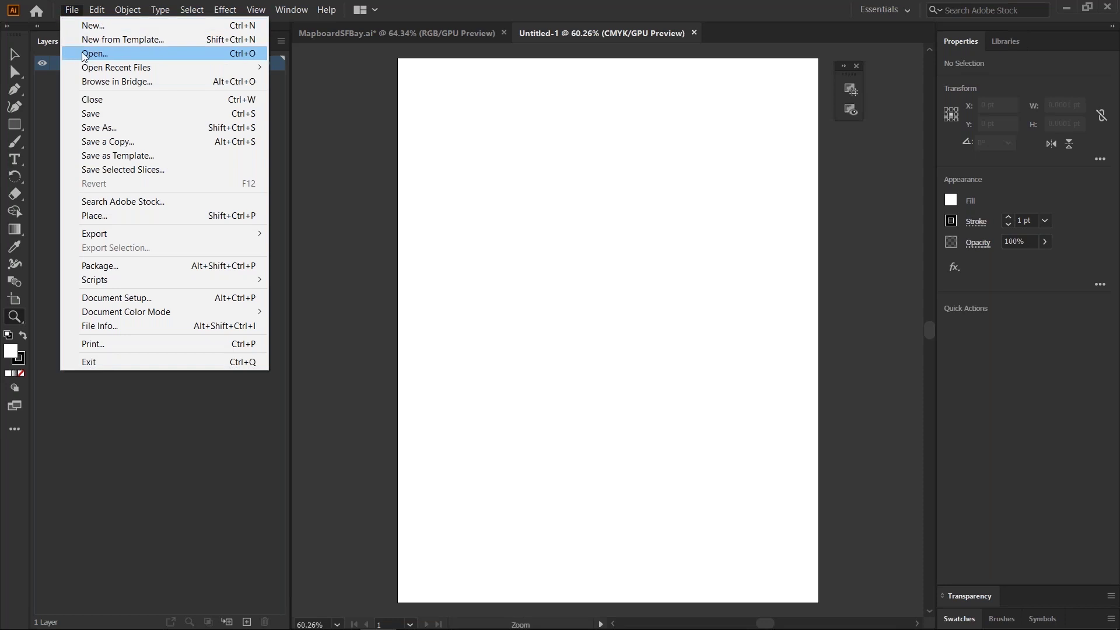
left_click(82, 53)
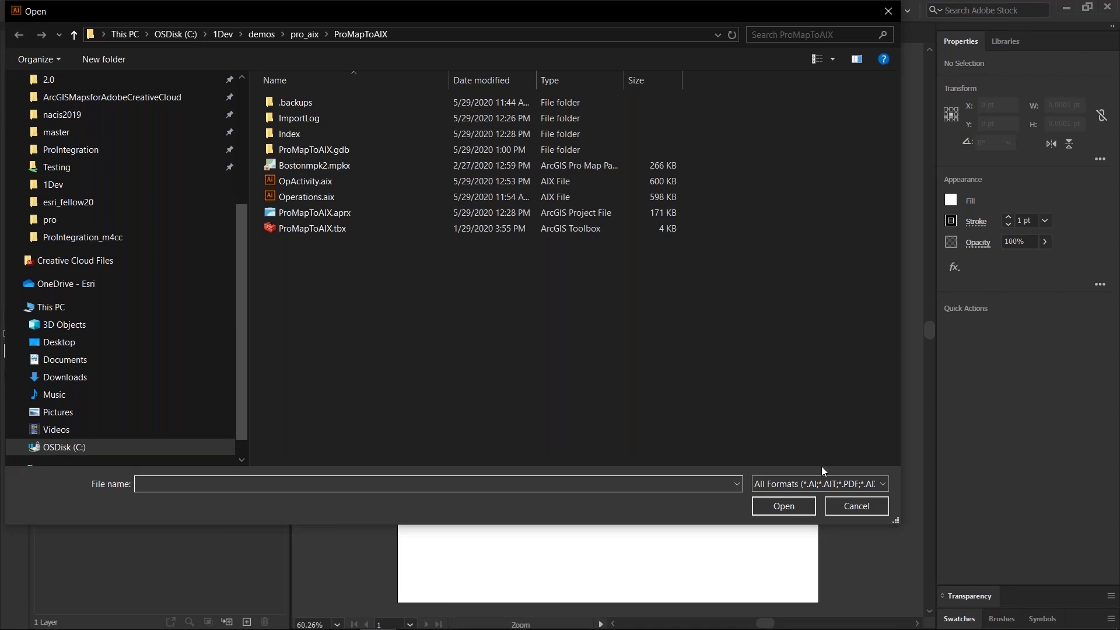
left_click(821, 482)
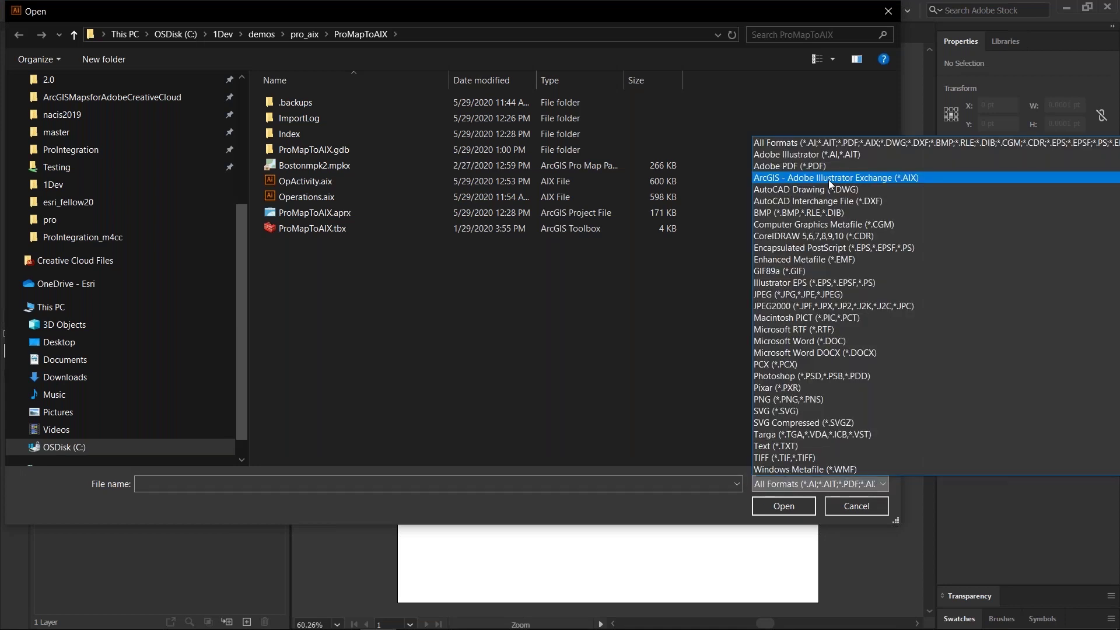
left_click(828, 180)
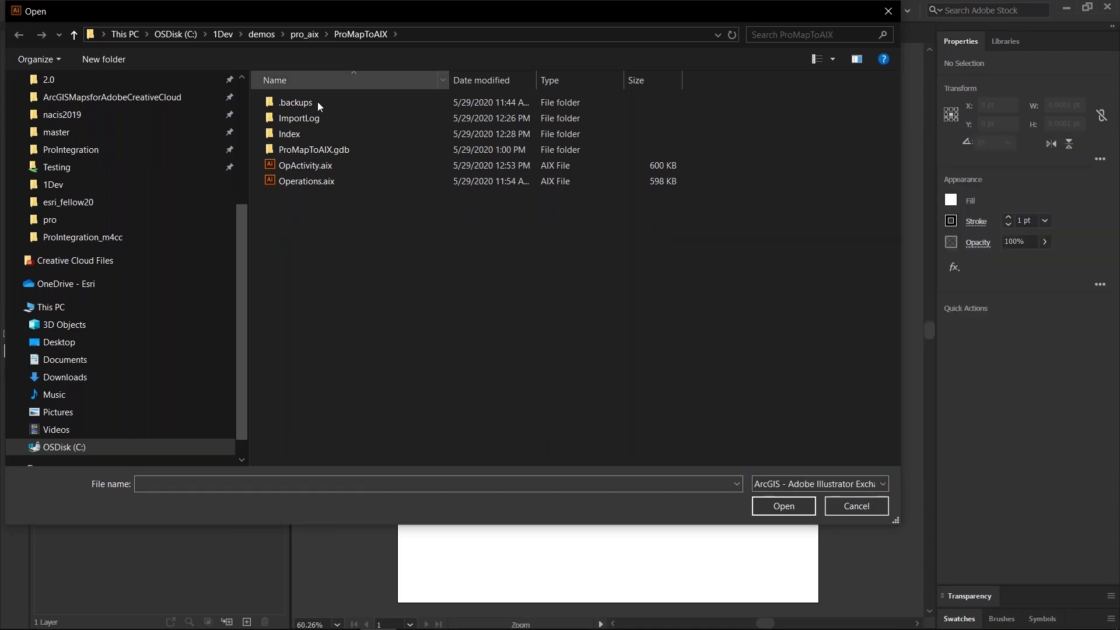
left_click(323, 167)
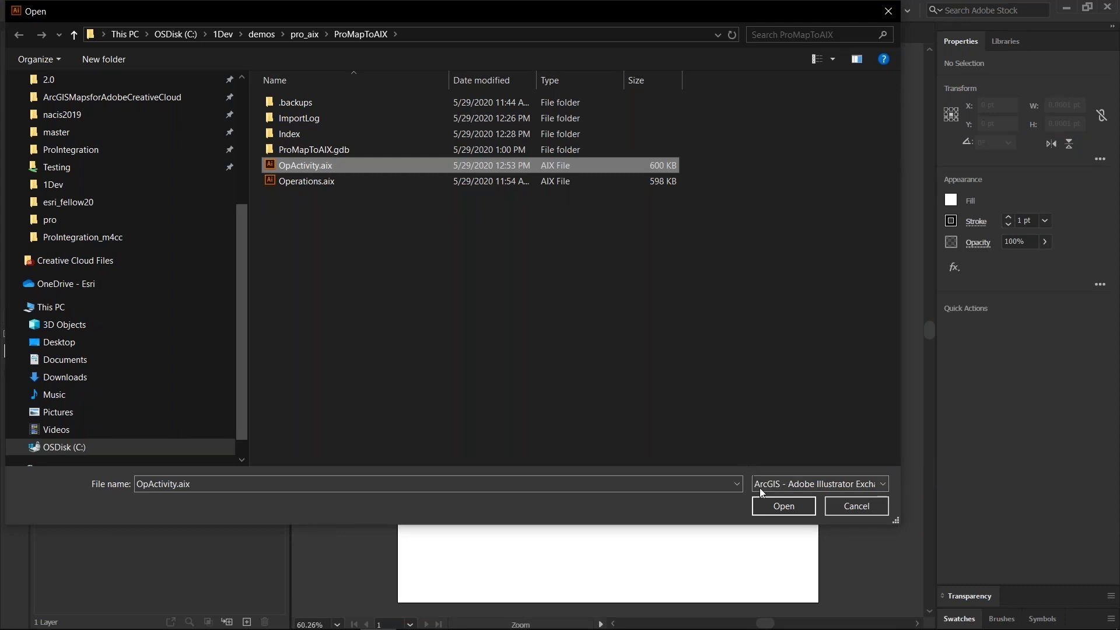
left_click(771, 506)
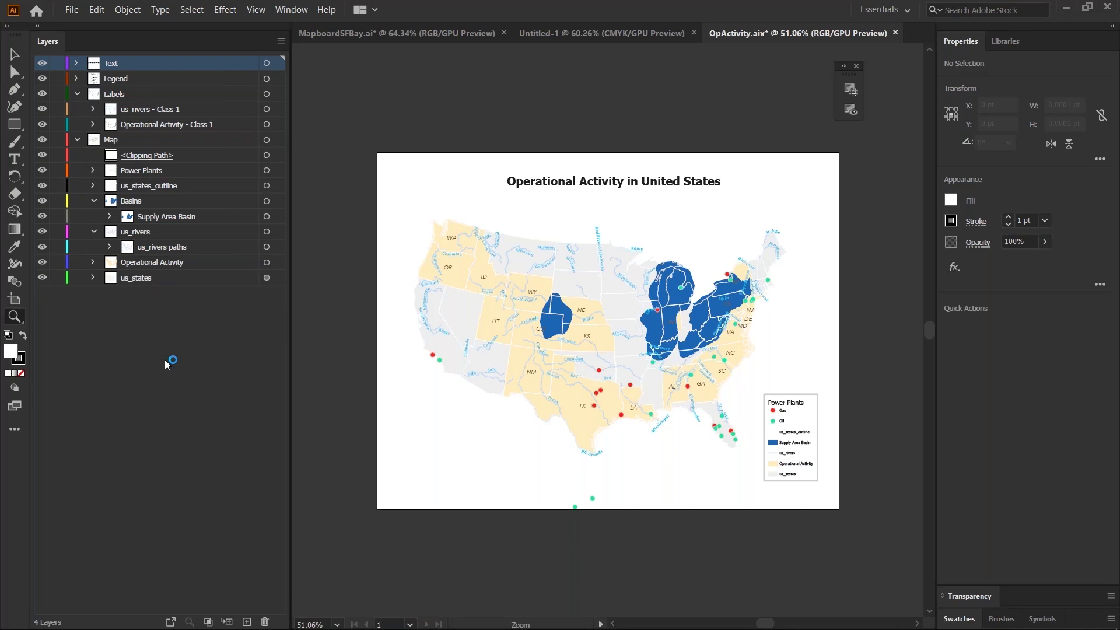
- Apply a Drop Shadow (Multiply, 75% opacity, 7 pt offsets, 5 pt blur) to the Basins layer shapes
key("a")
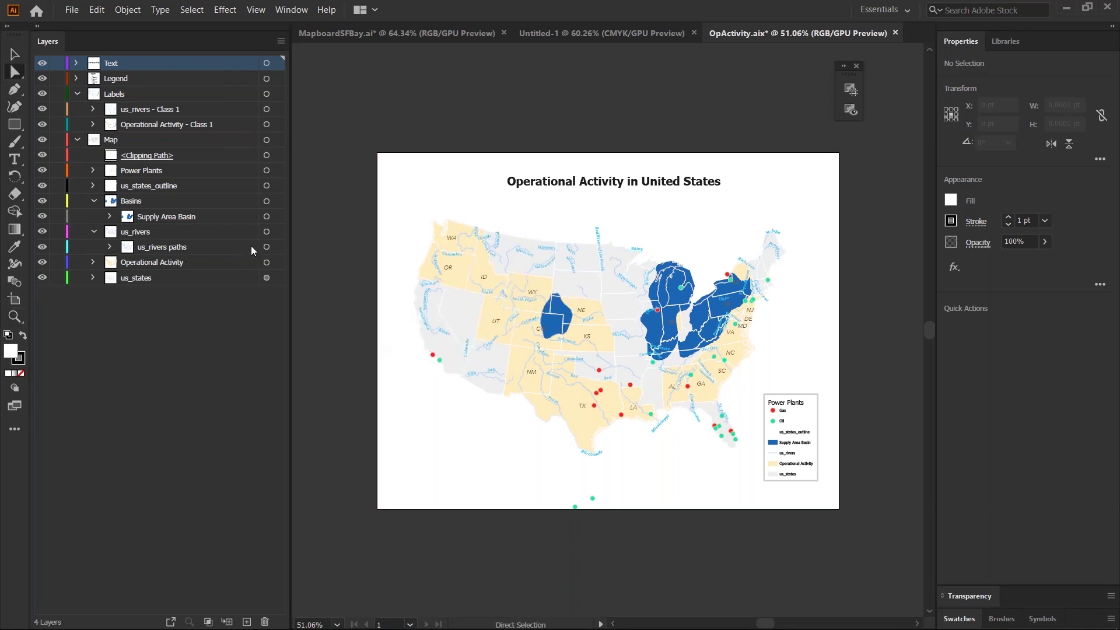
left_click(277, 201)
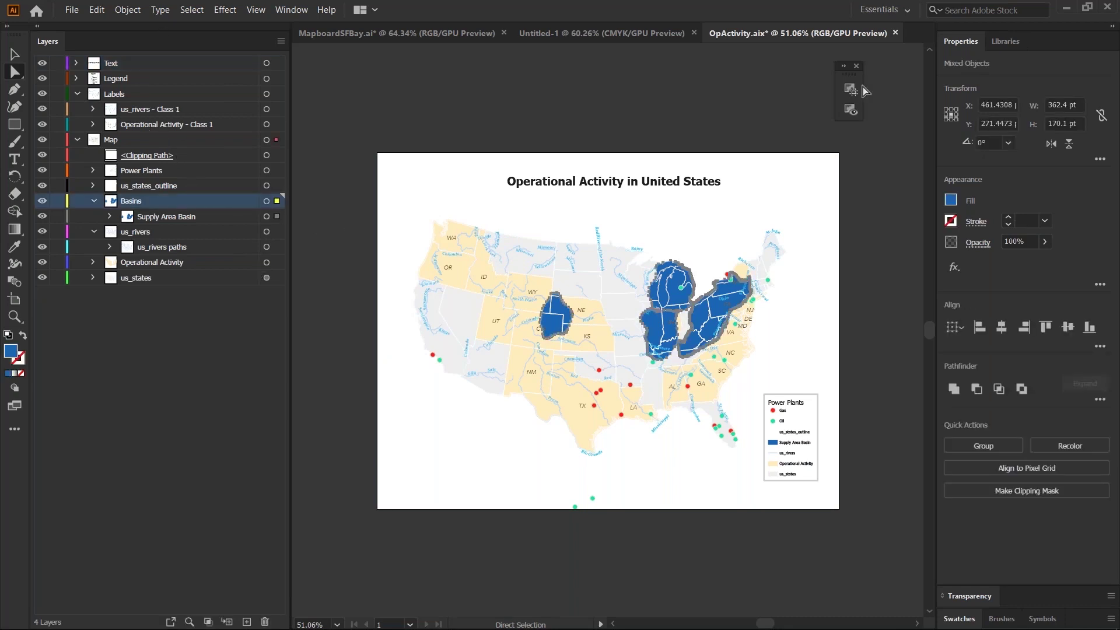
left_click(957, 268)
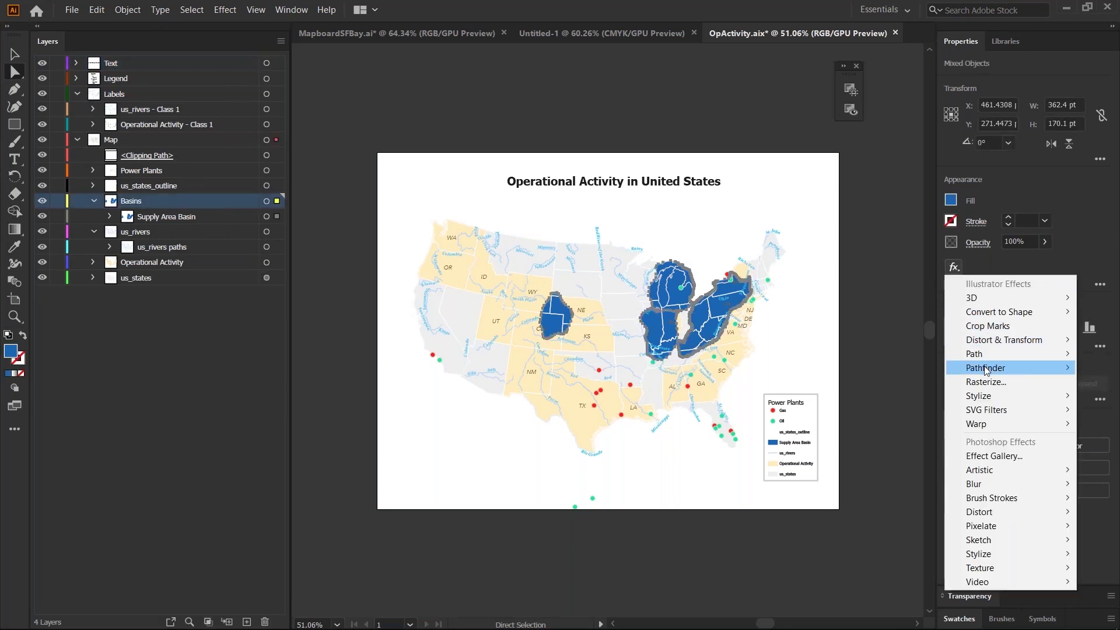
mouse_move(984, 394)
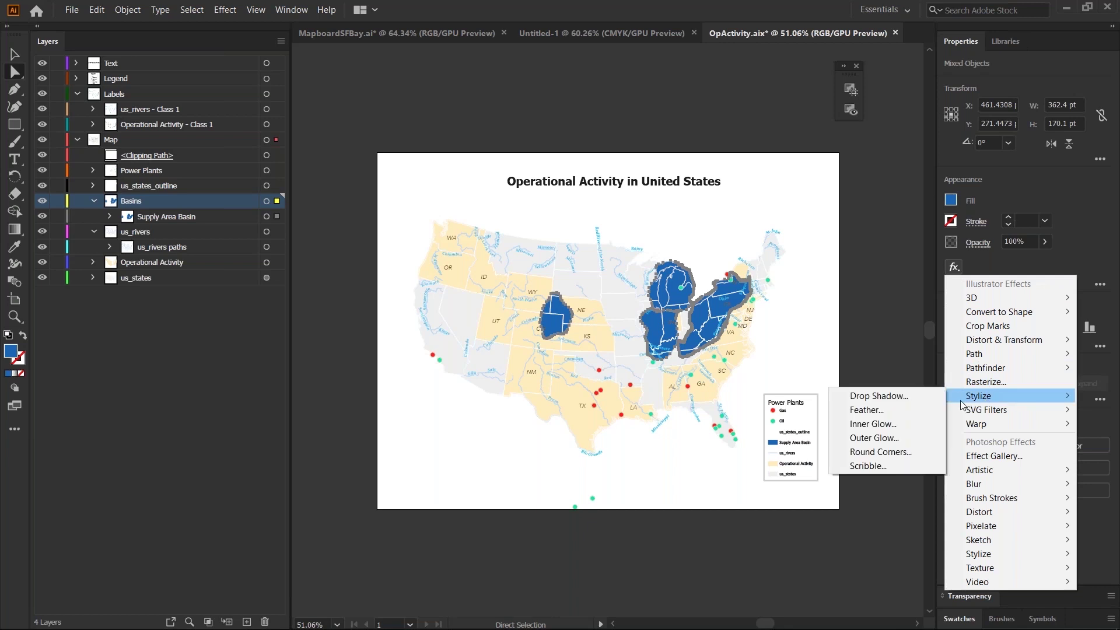
left_click(908, 396)
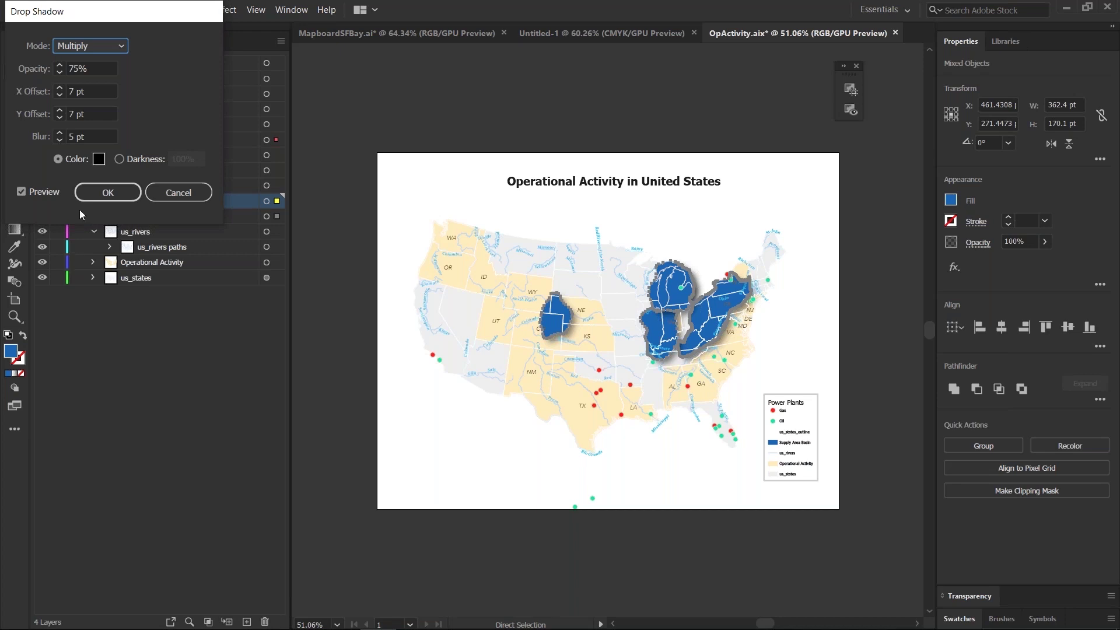
left_click(108, 193)
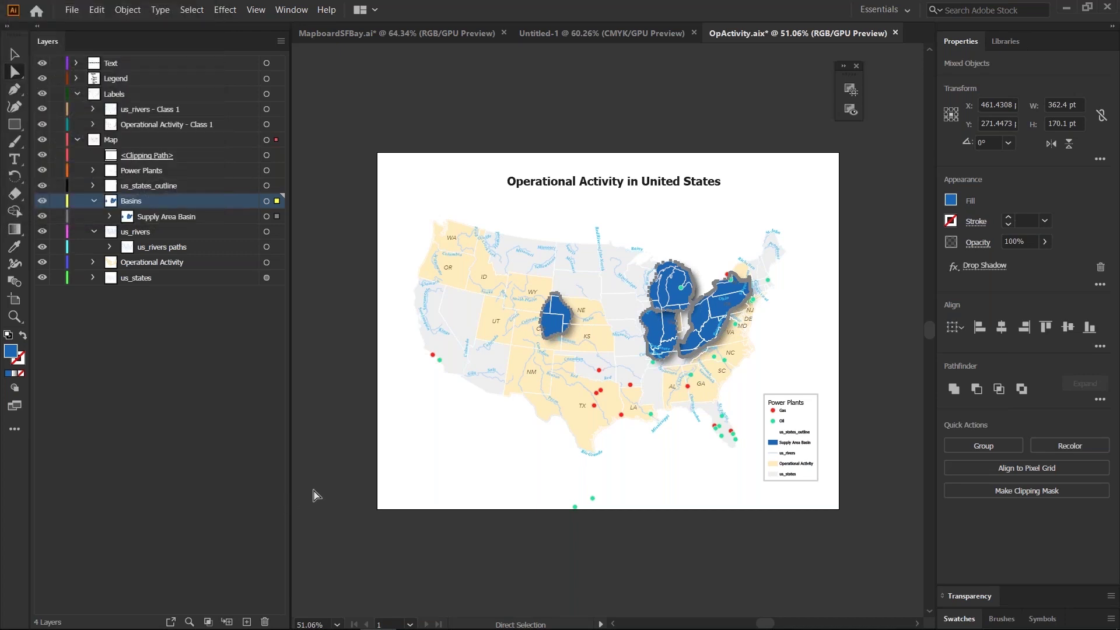
left_click(440, 481)
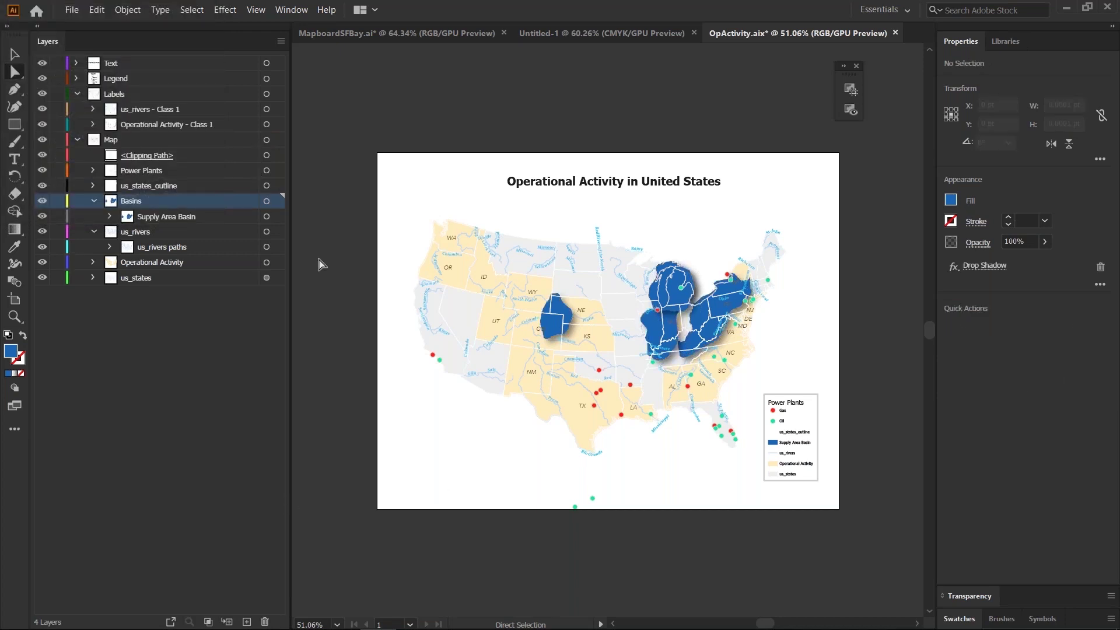
key("z")
- Zoom into Utah, drag an anchor of the Green river label path, then fit the map in view
left_click_drag(502, 313, 655, 413)
key("a")
left_click(554, 378)
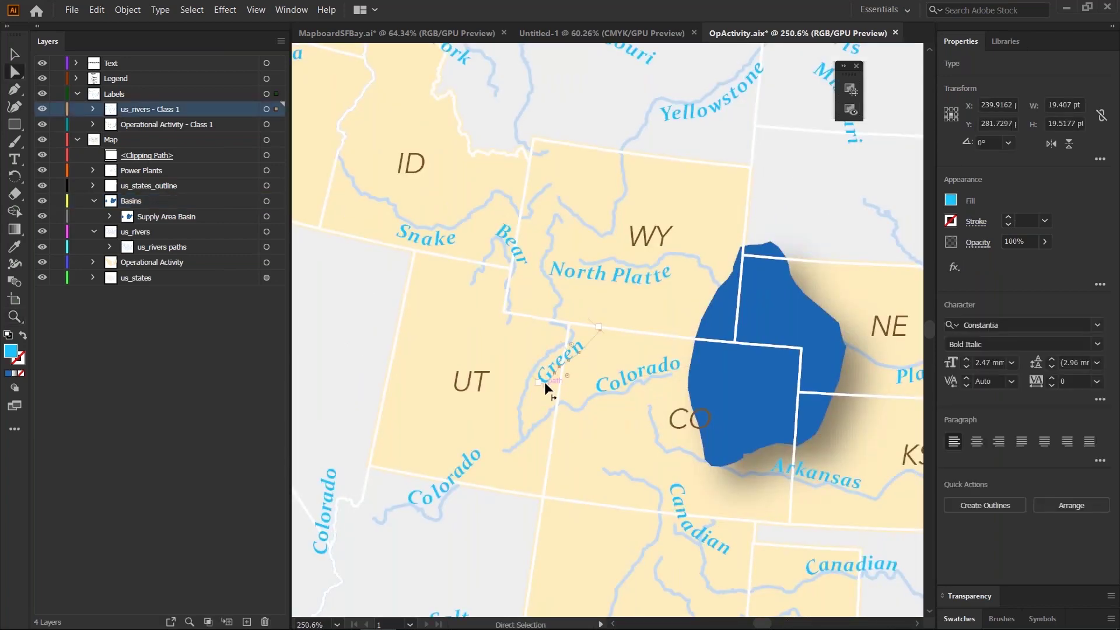
left_click(486, 411)
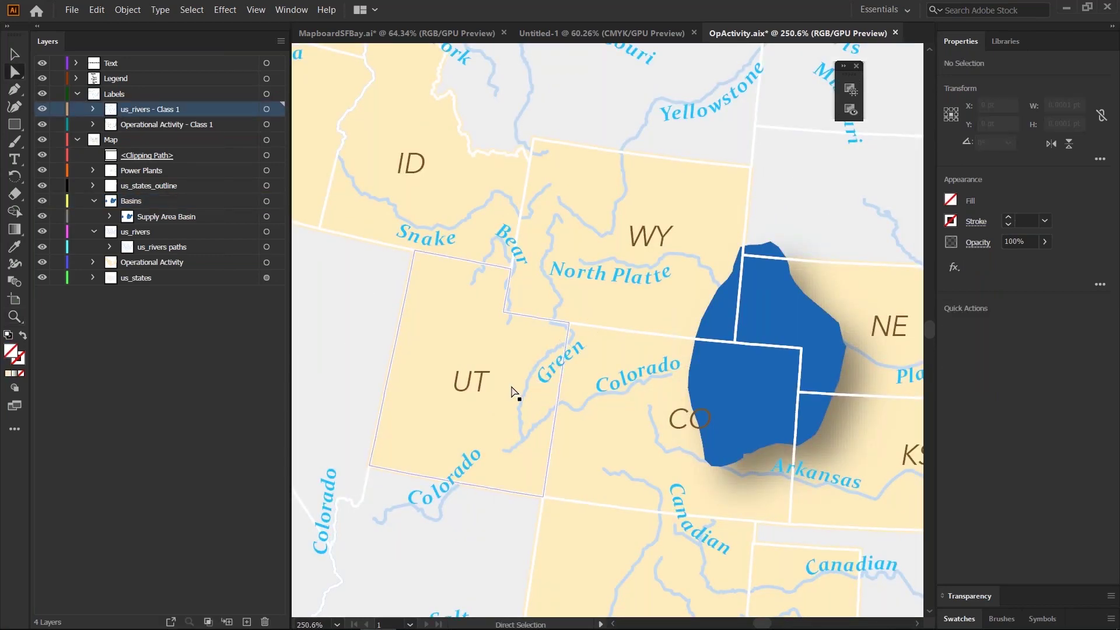
left_click_drag(549, 378, 536, 403)
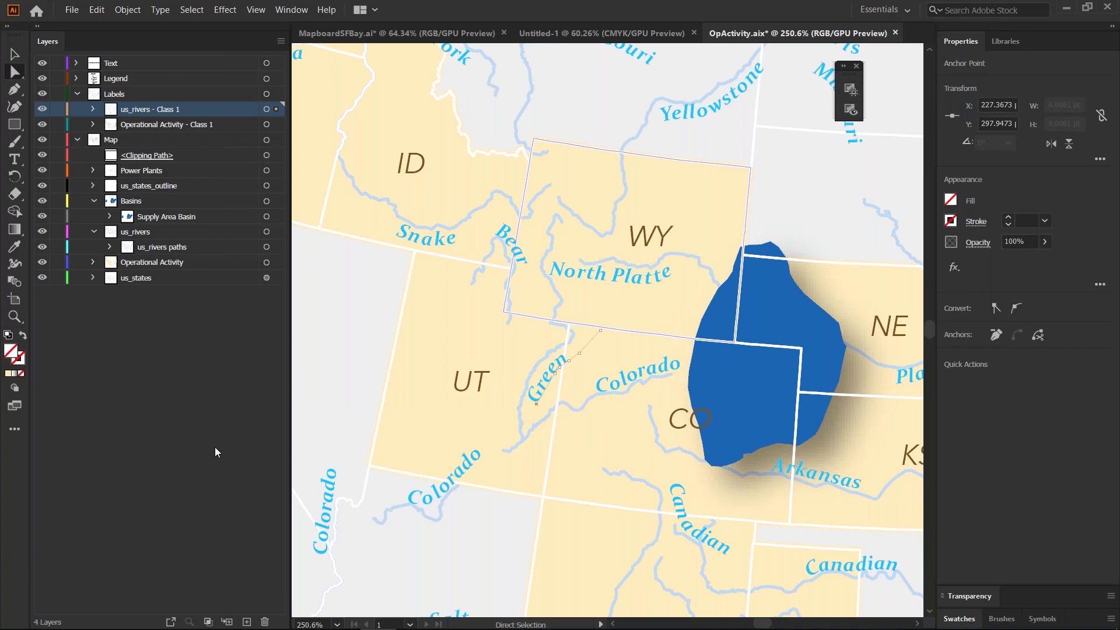
key("ctrl+0")
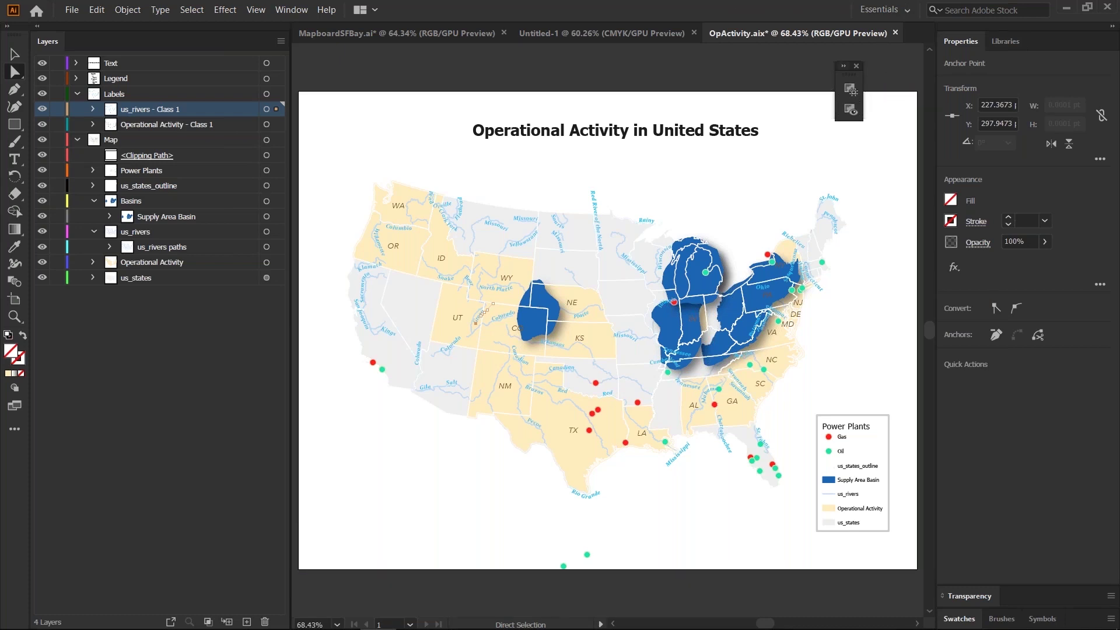
- Expand and reposition the ArcGIS Maps: Mapboards panel, then switch to the MapboardSFBay.ai document
left_click(844, 68)
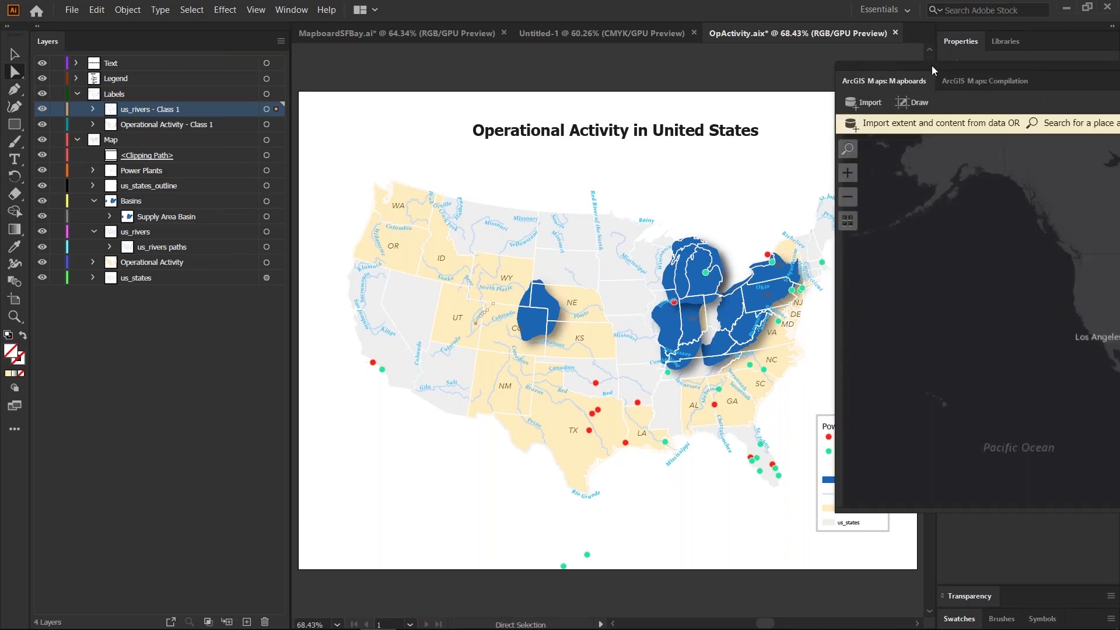
left_click_drag(932, 71, 374, 55)
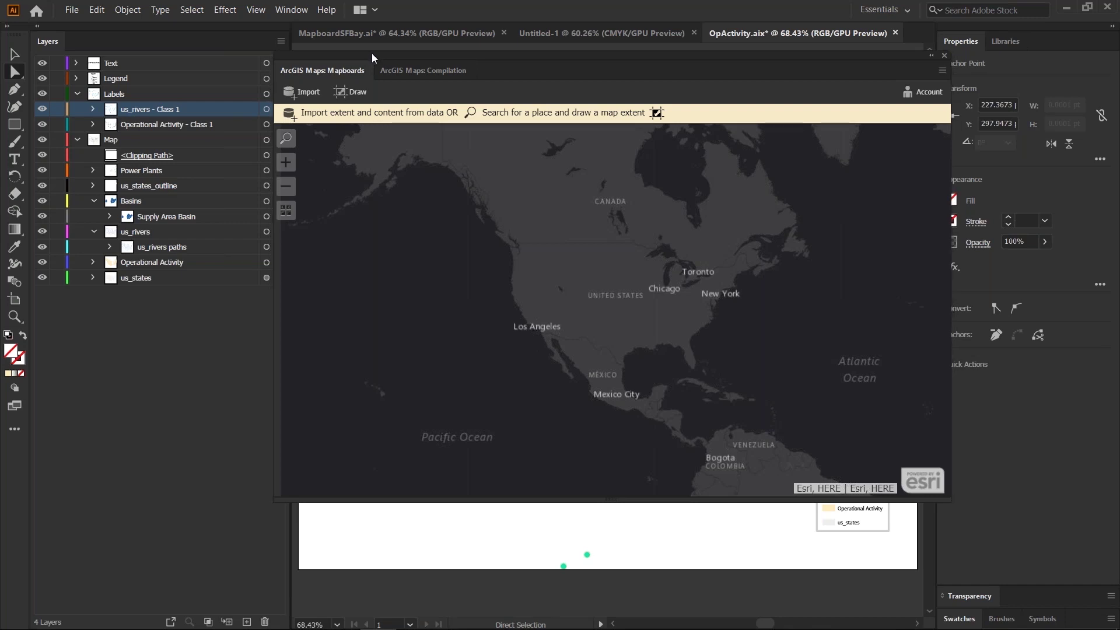
left_click_drag(372, 53, 596, 57)
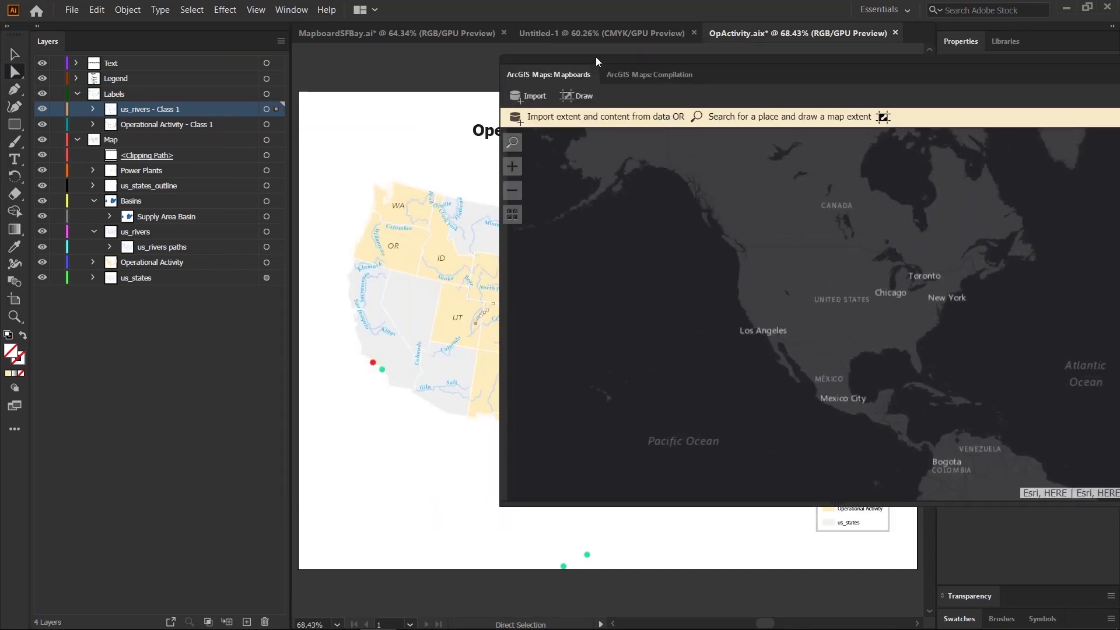
left_click_drag(596, 58, 593, 59)
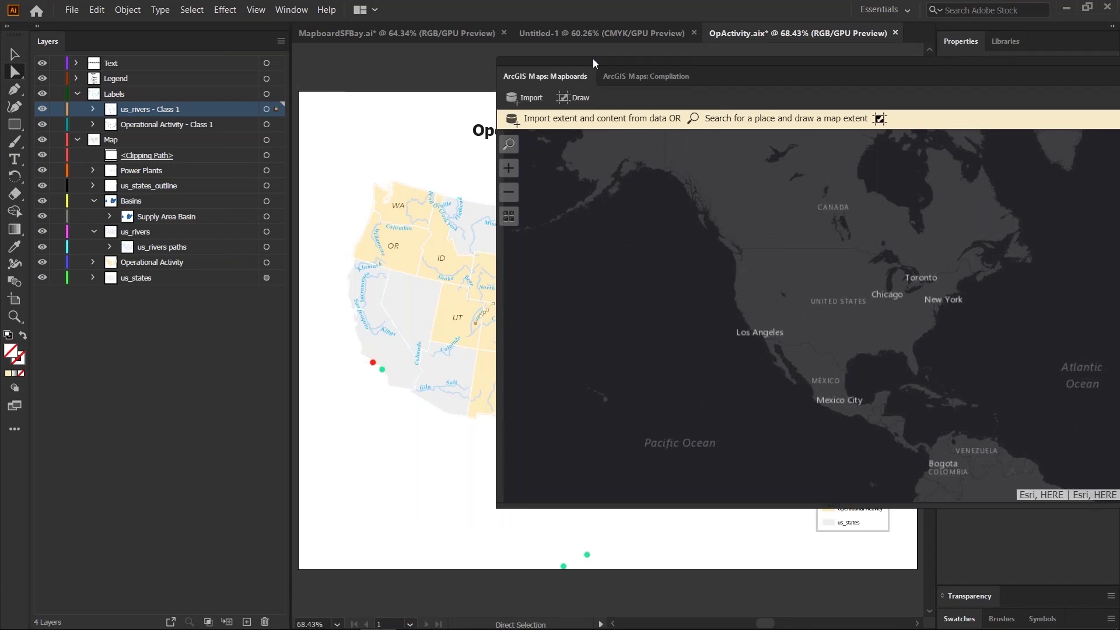
left_click(402, 34)
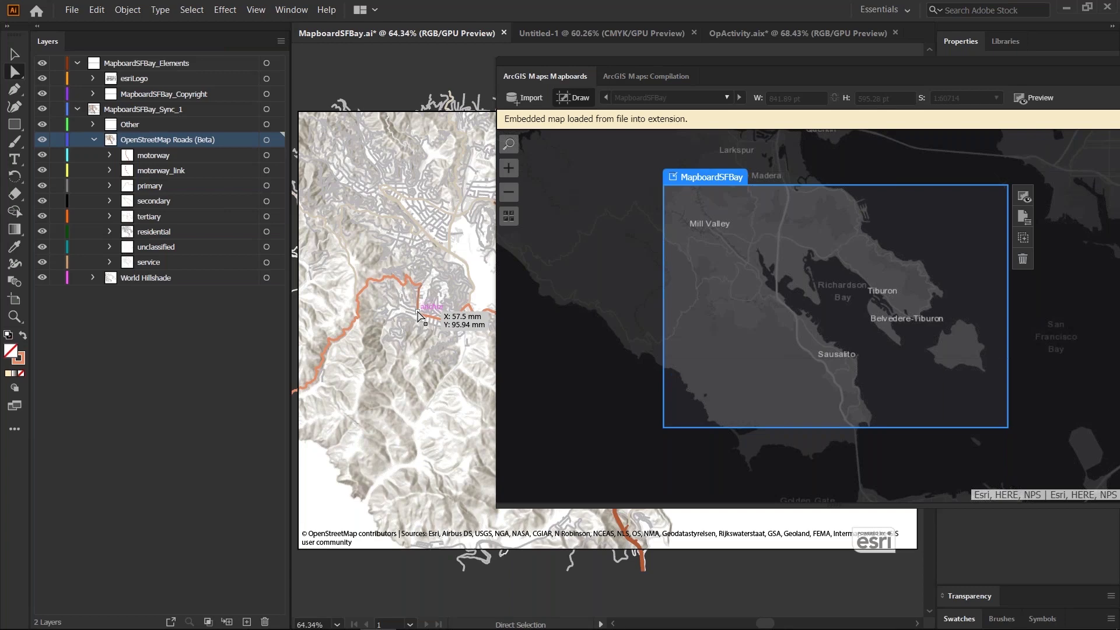
- Move the mapboards panel off the artwork and zoom in close on the orange primary road
left_click_drag(418, 315, 418, 315)
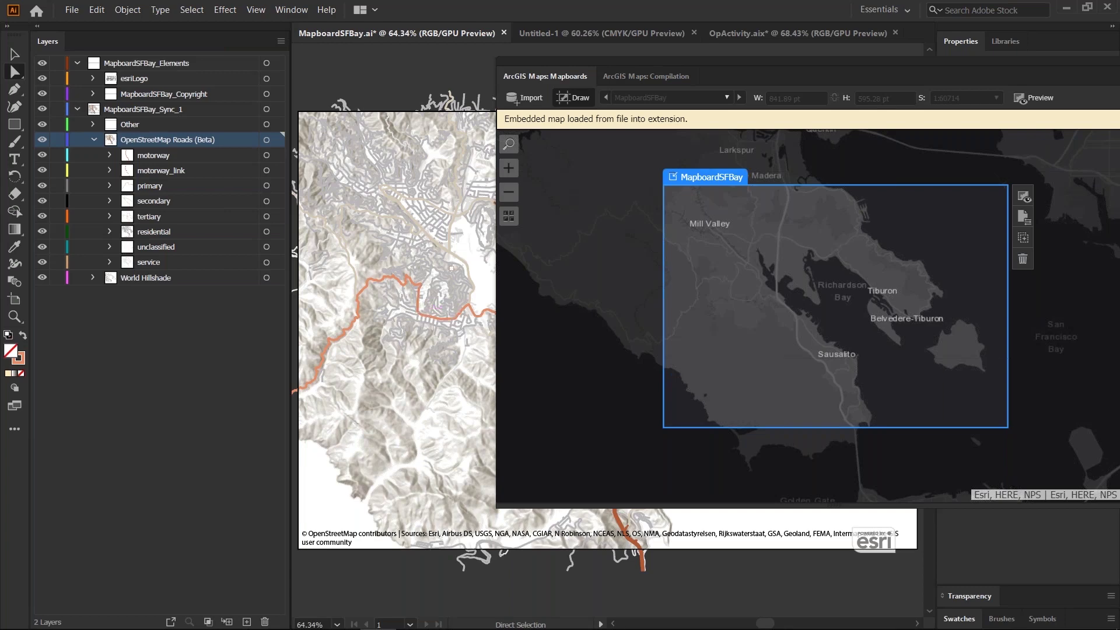
left_click_drag(627, 88, 304, 100)
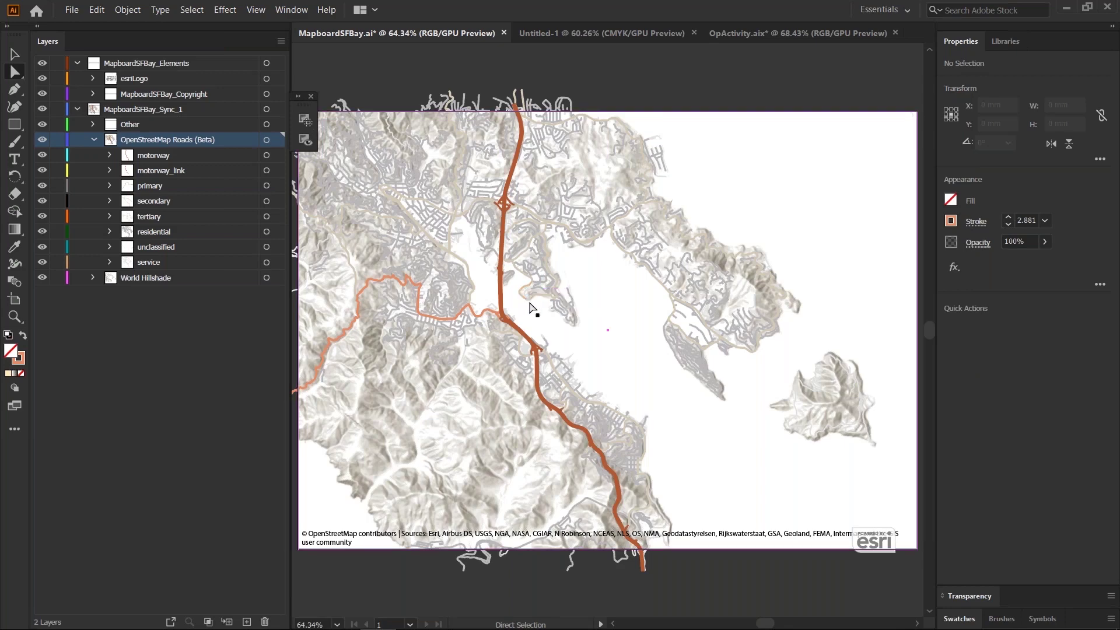
key("z")
left_click_drag(461, 315, 802, 440)
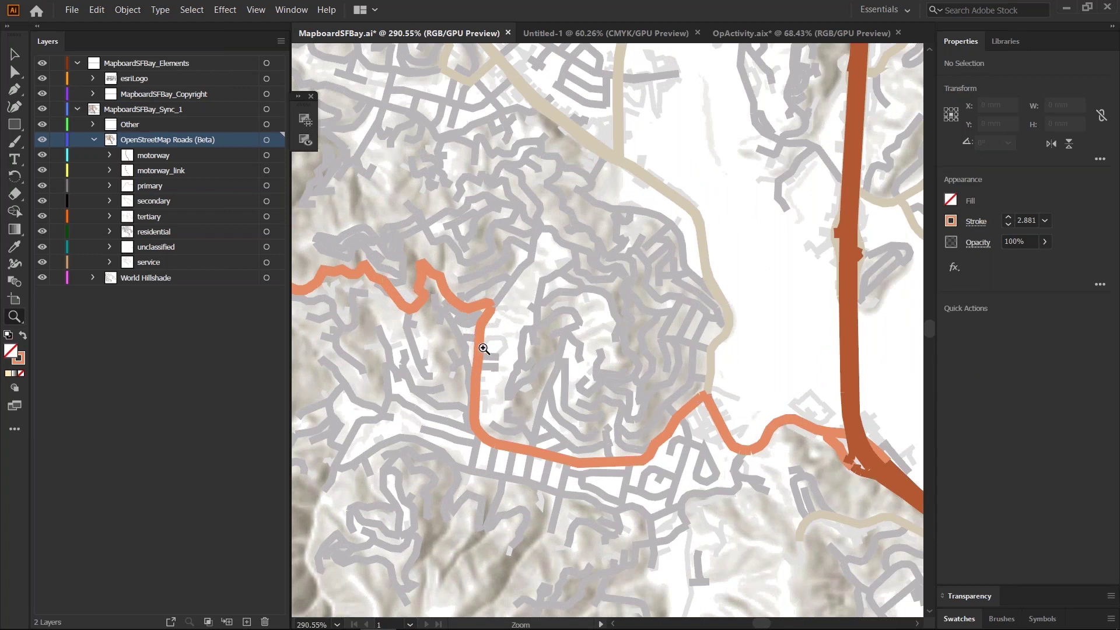
key("a")
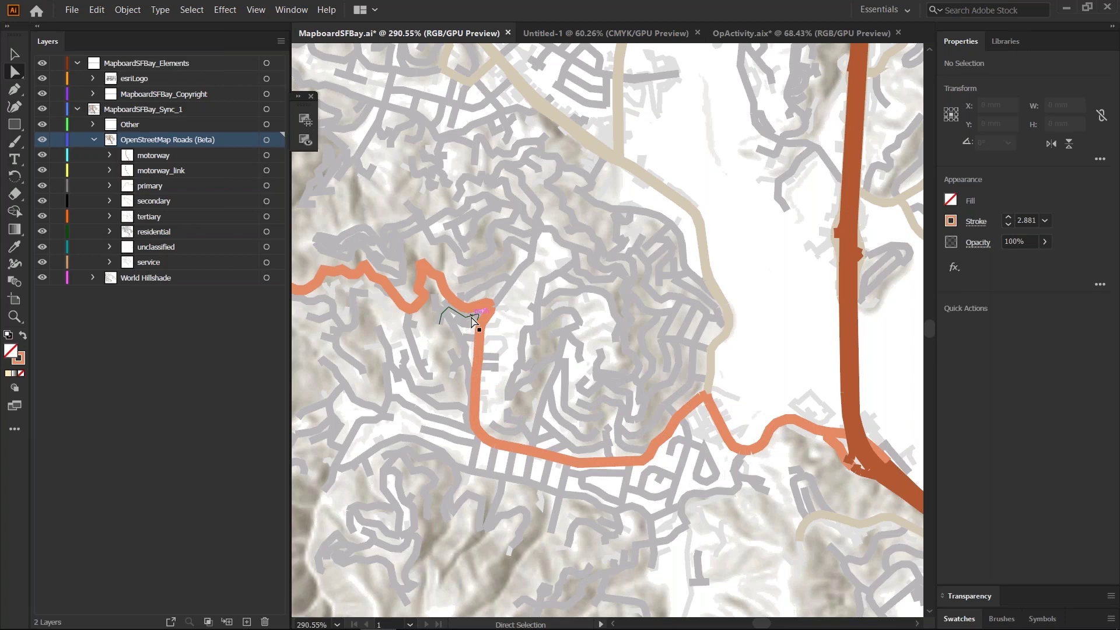
- Open the ArcGIS Maps Compilation Processes window and move it off the roads
left_click(300, 104)
left_click(417, 110)
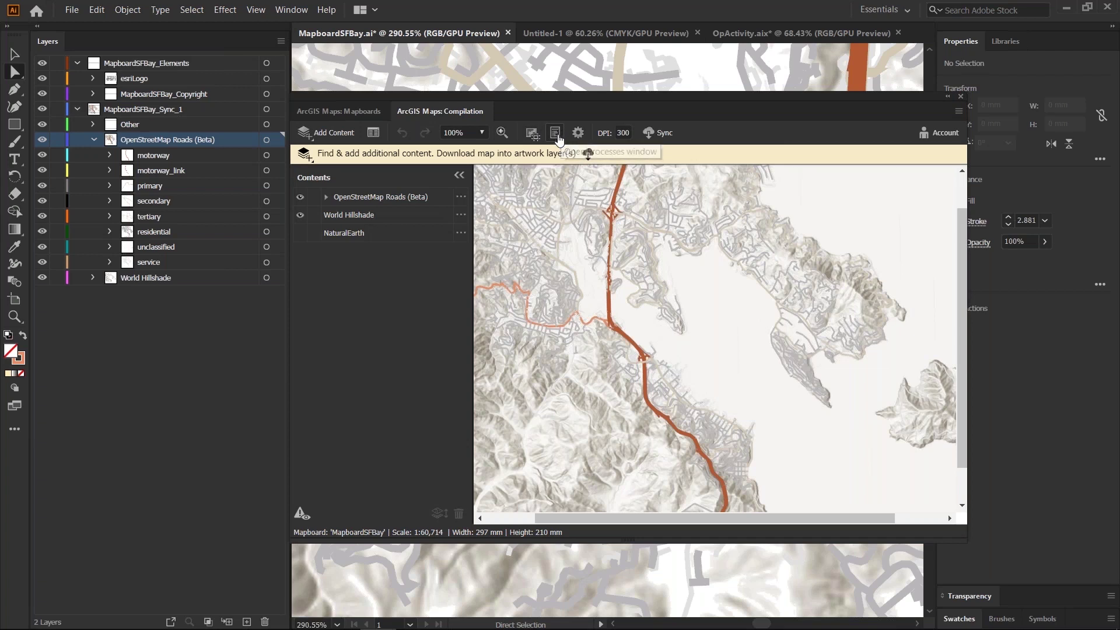
left_click(555, 134)
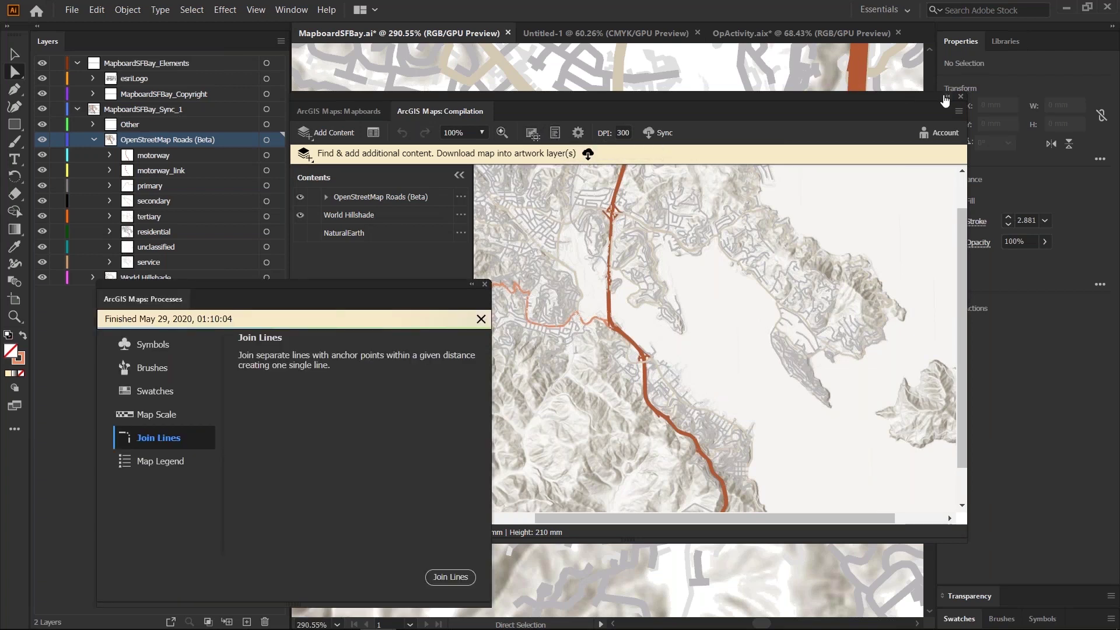
left_click(946, 97)
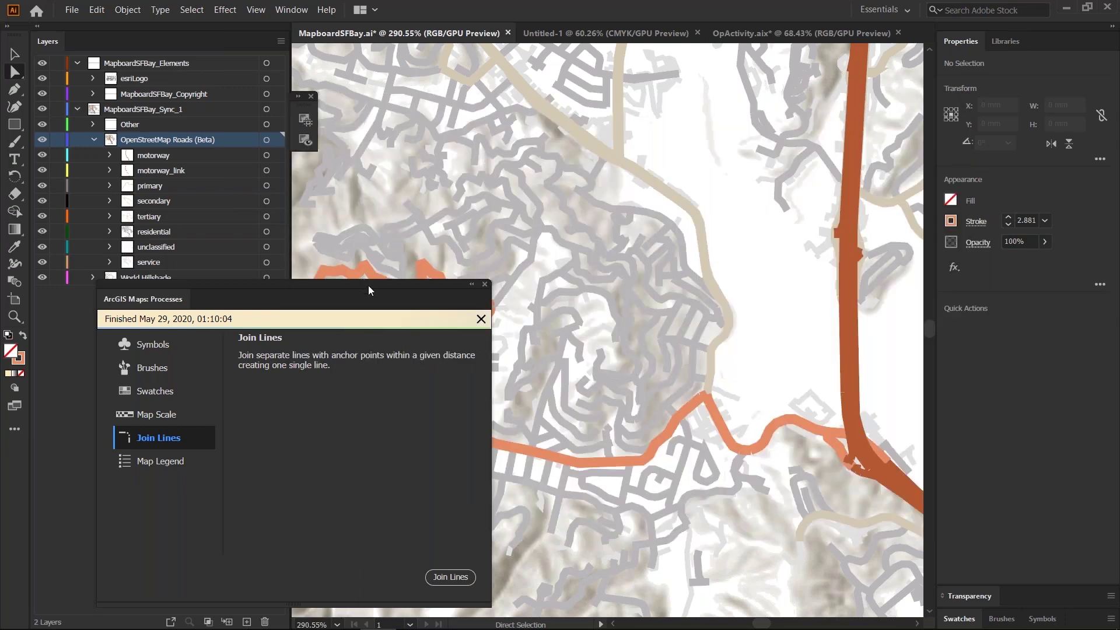
left_click_drag(369, 285, 567, 126)
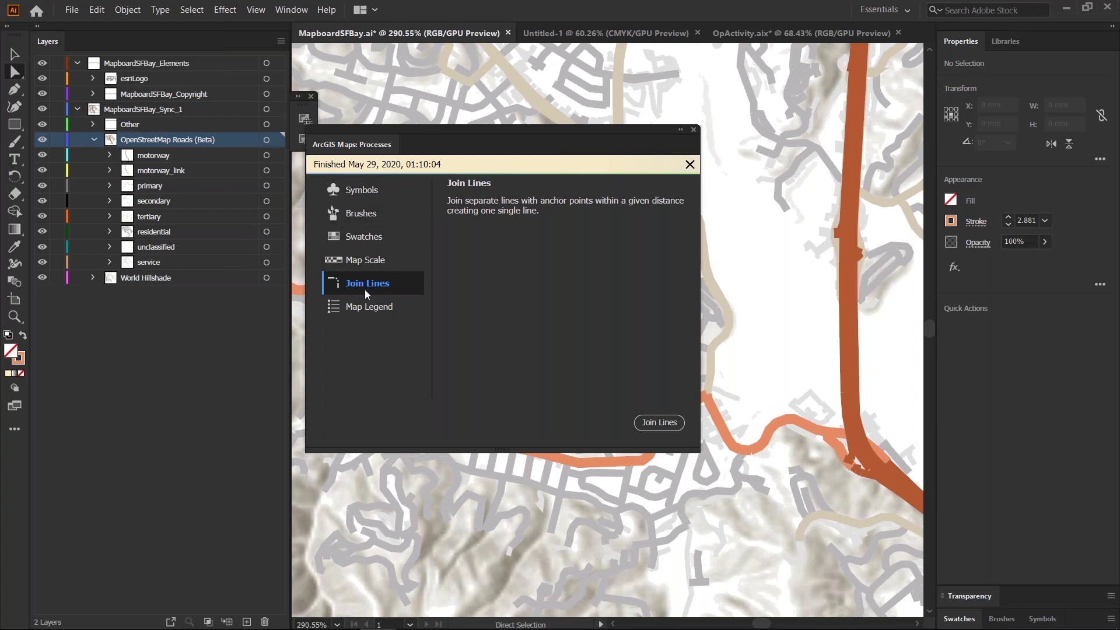
left_click_drag(429, 126, 730, 96)
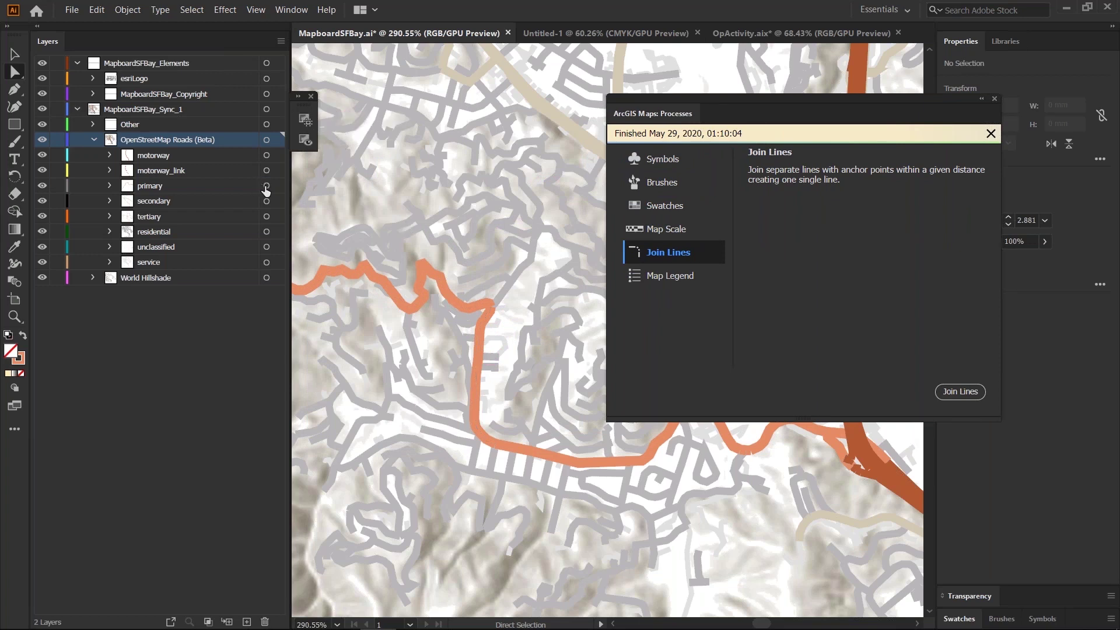
- Join the primary layer's road segments with the Join Lines process
left_click(267, 186)
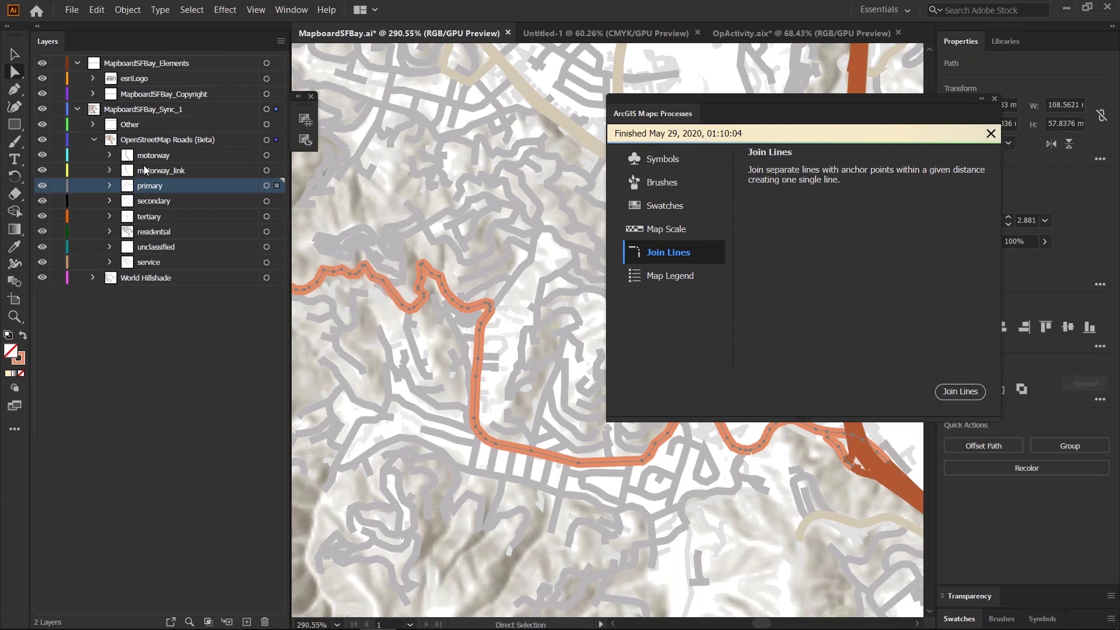
left_click(111, 186)
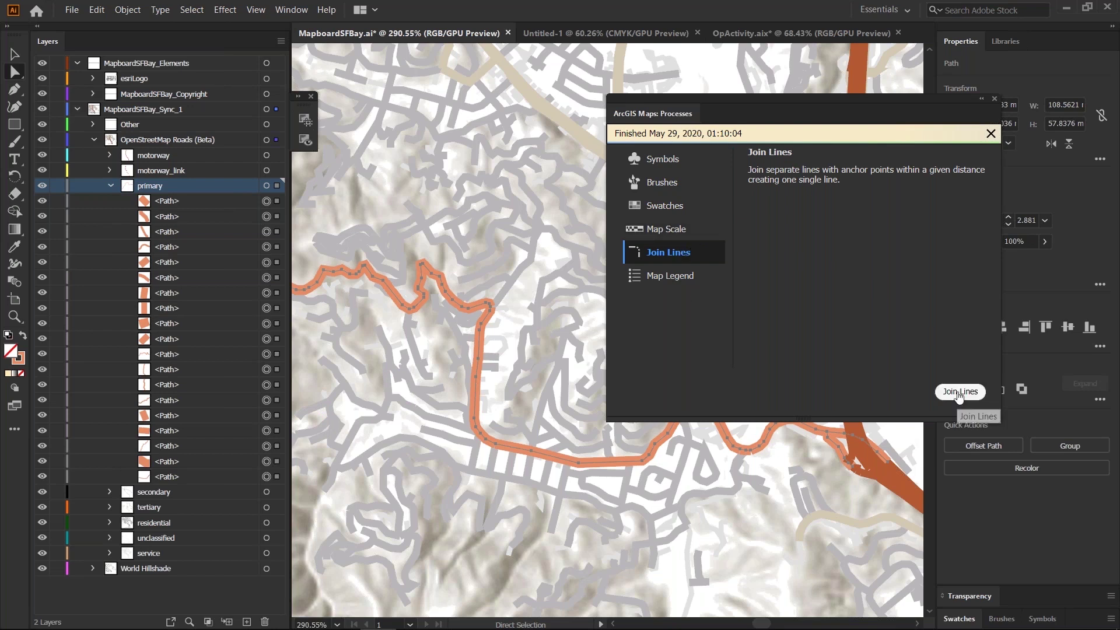
left_click(959, 393)
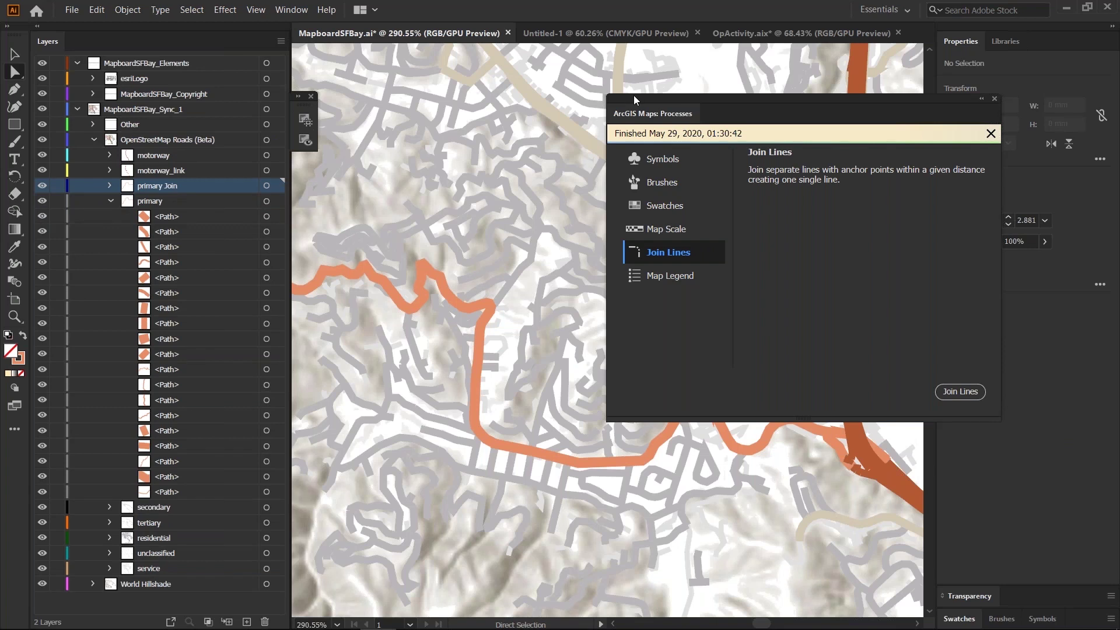
- Hide the original primary layer, undo the accidental service path move, and park the Processes window lower left
left_click(110, 201)
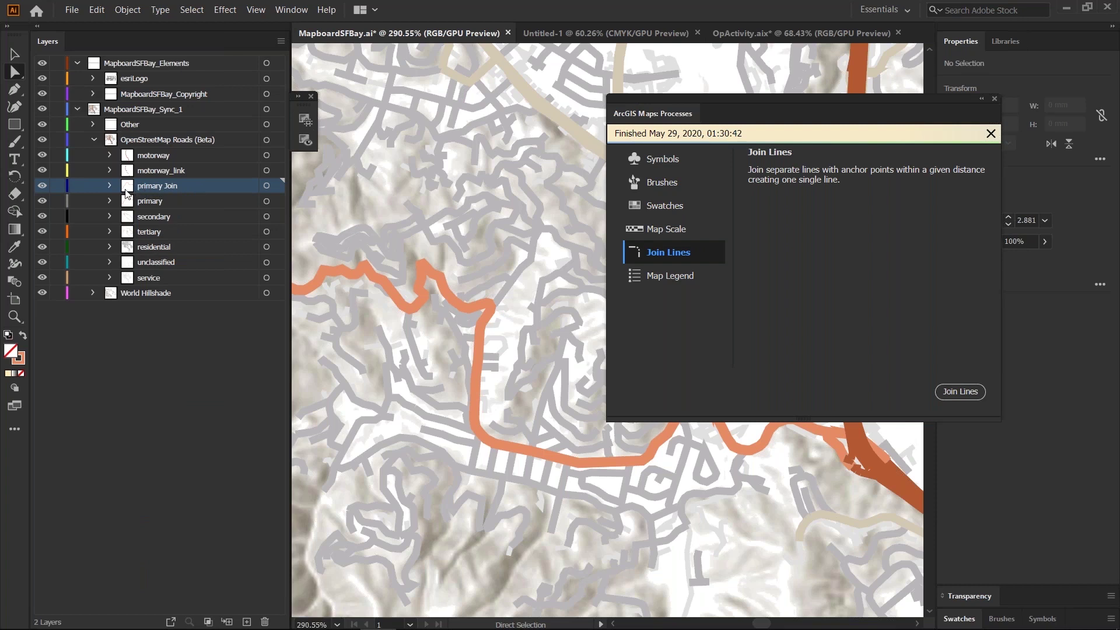
left_click(42, 200)
left_click_drag(665, 87, 494, 133)
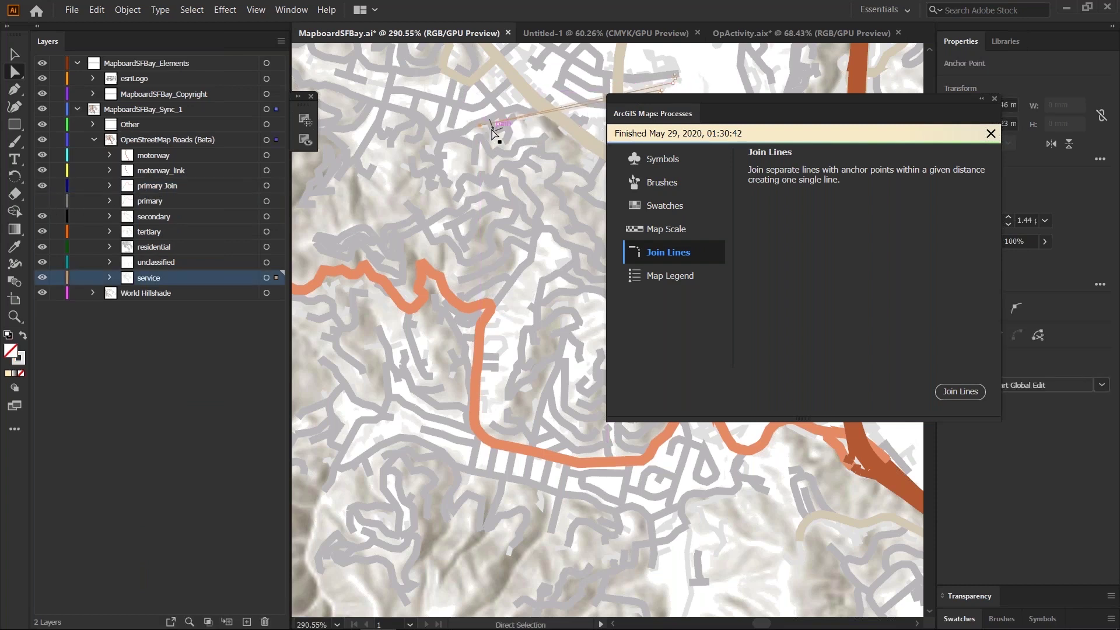
key("ctrl+z")
left_click_drag(661, 99, 555, 111)
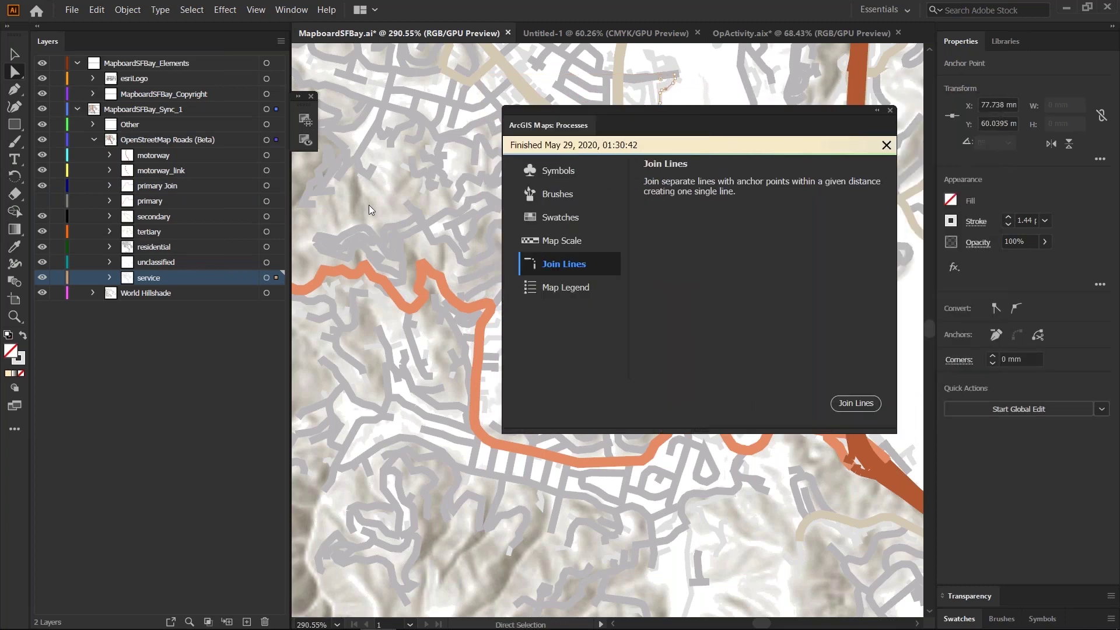
left_click_drag(369, 204, 102, 332)
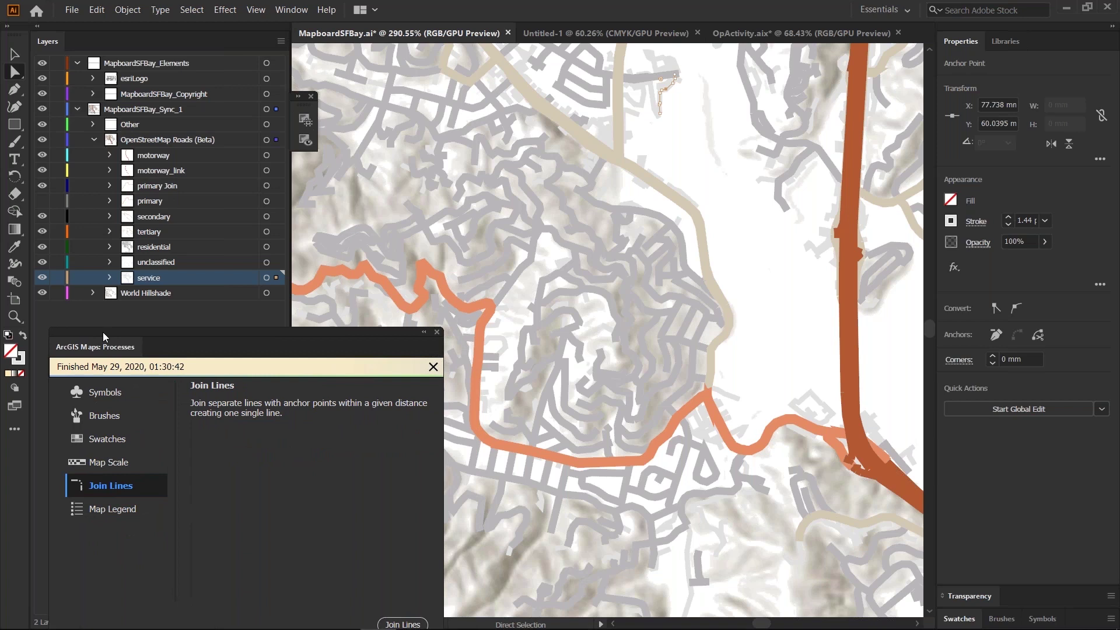
- Set the joined primary road path's stroke corner to Round Join
left_click_drag(103, 332, 100, 331)
left_click(266, 185)
left_click(976, 221)
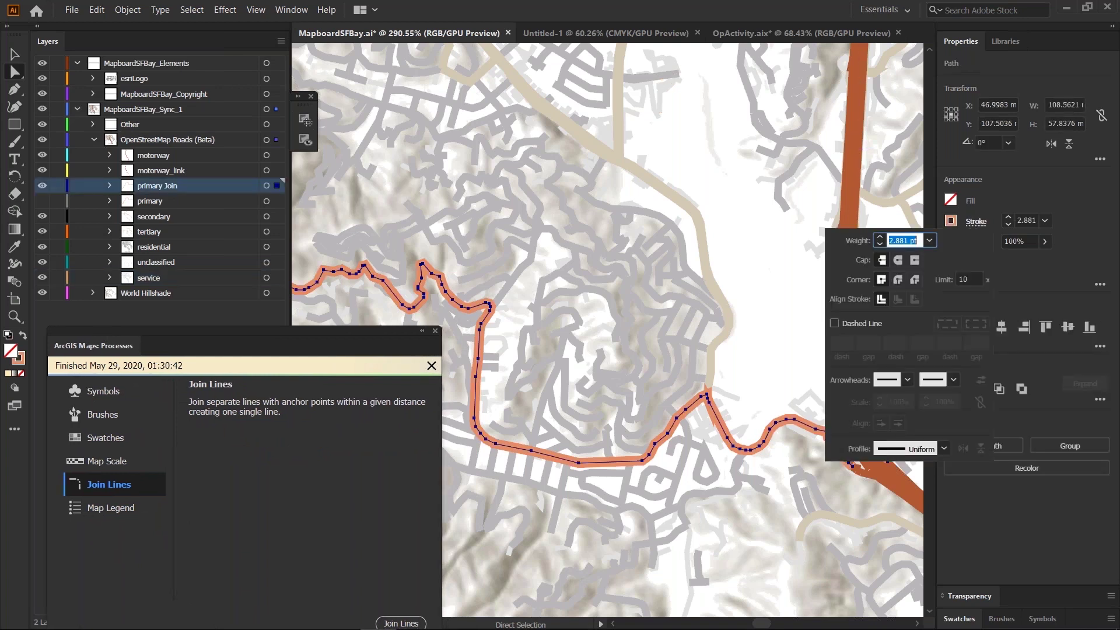
left_click(898, 280)
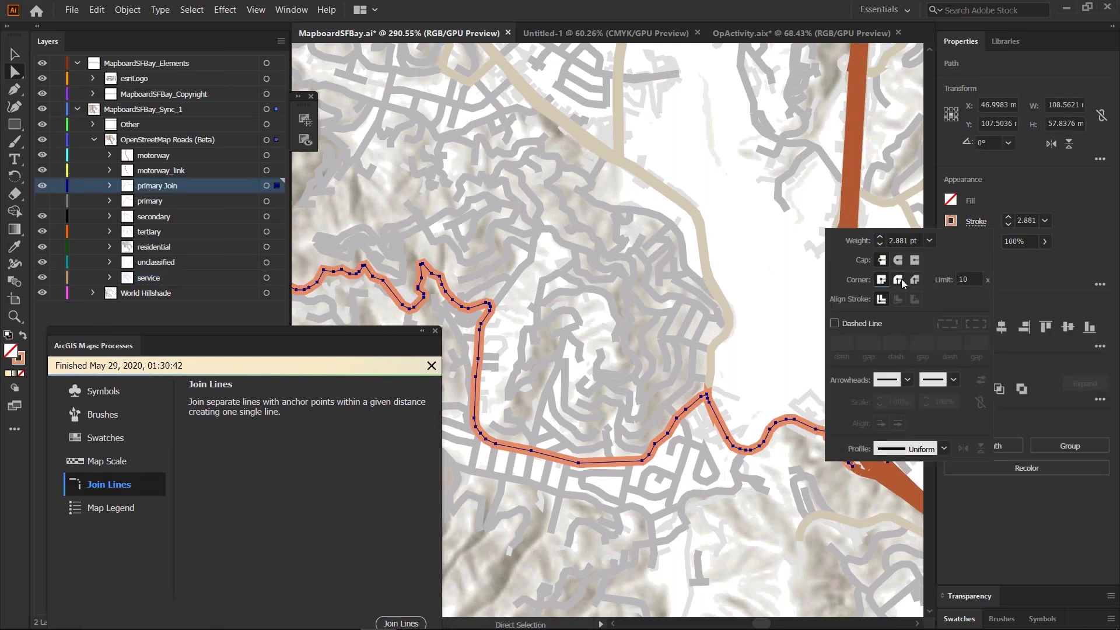
left_click(771, 327)
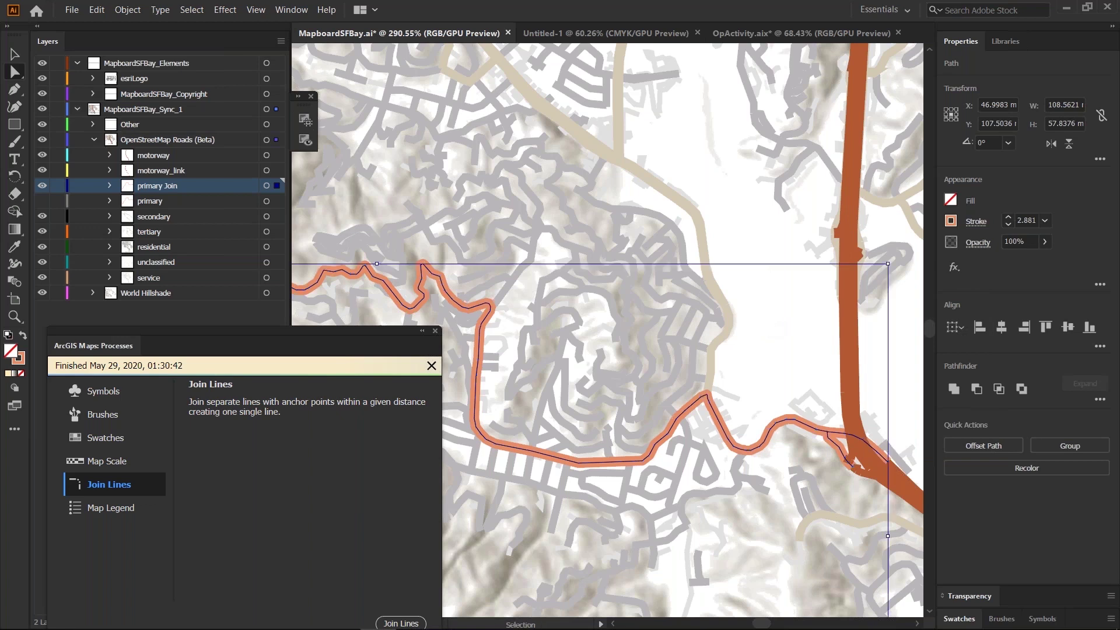
left_click(771, 380)
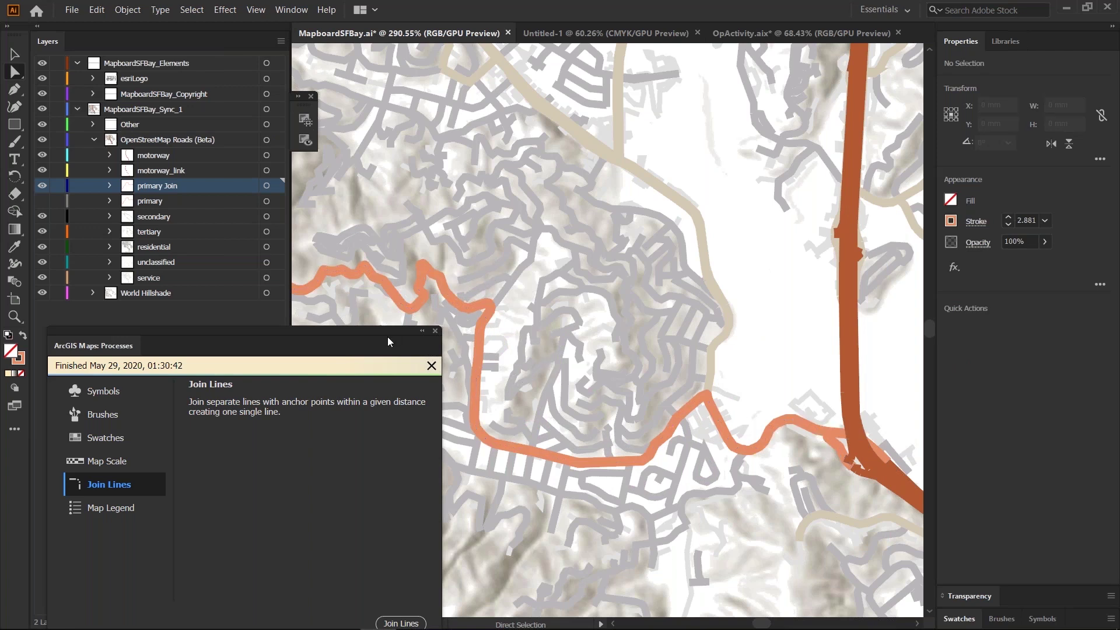
- Reposition the Processes window and show the Custom Symbols process
left_click_drag(372, 330, 439, 185)
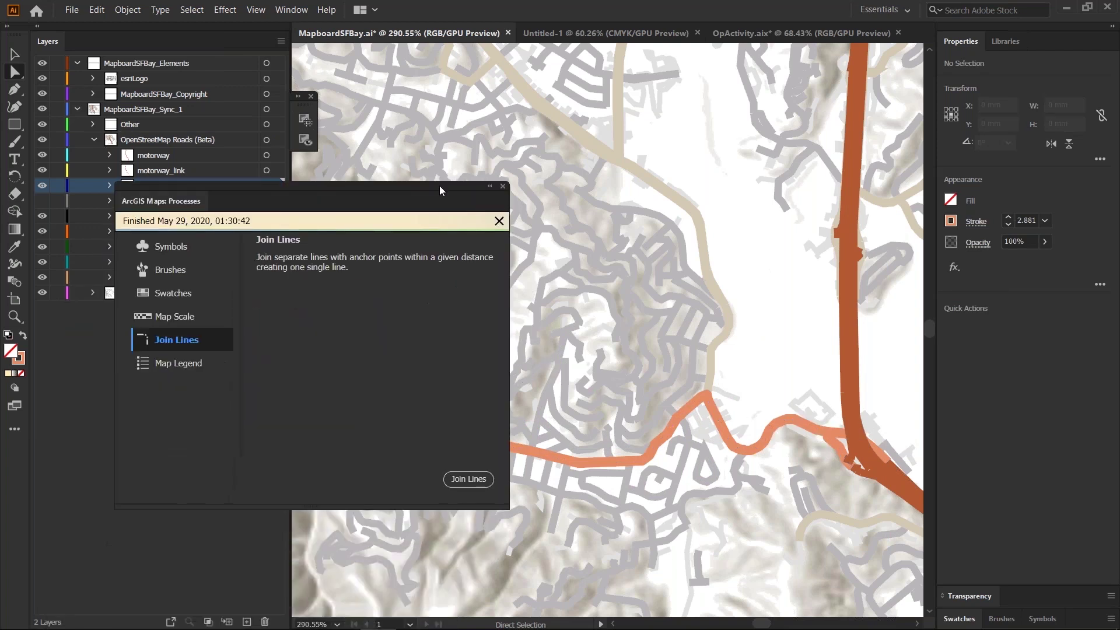
left_click_drag(213, 210, 364, 171)
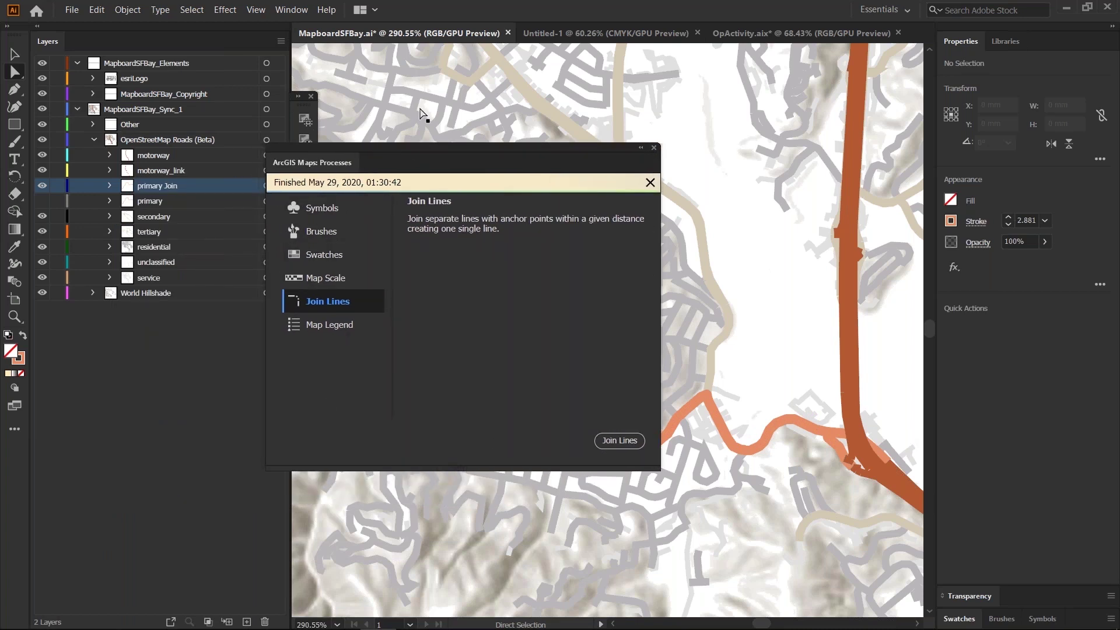
left_click(319, 216)
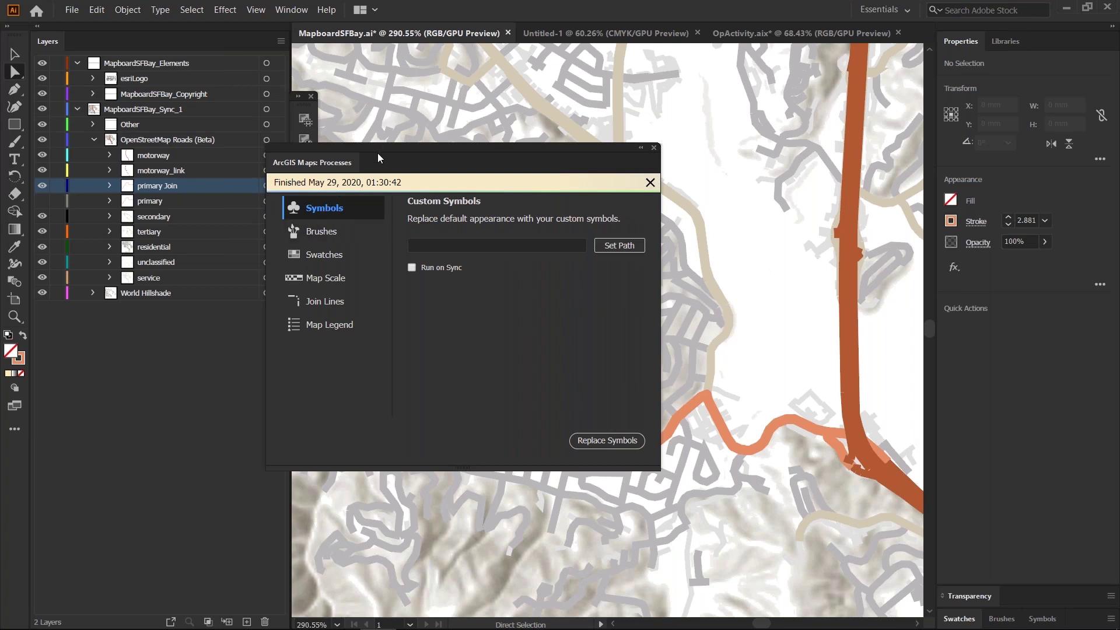
left_click_drag(377, 153, 457, 131)
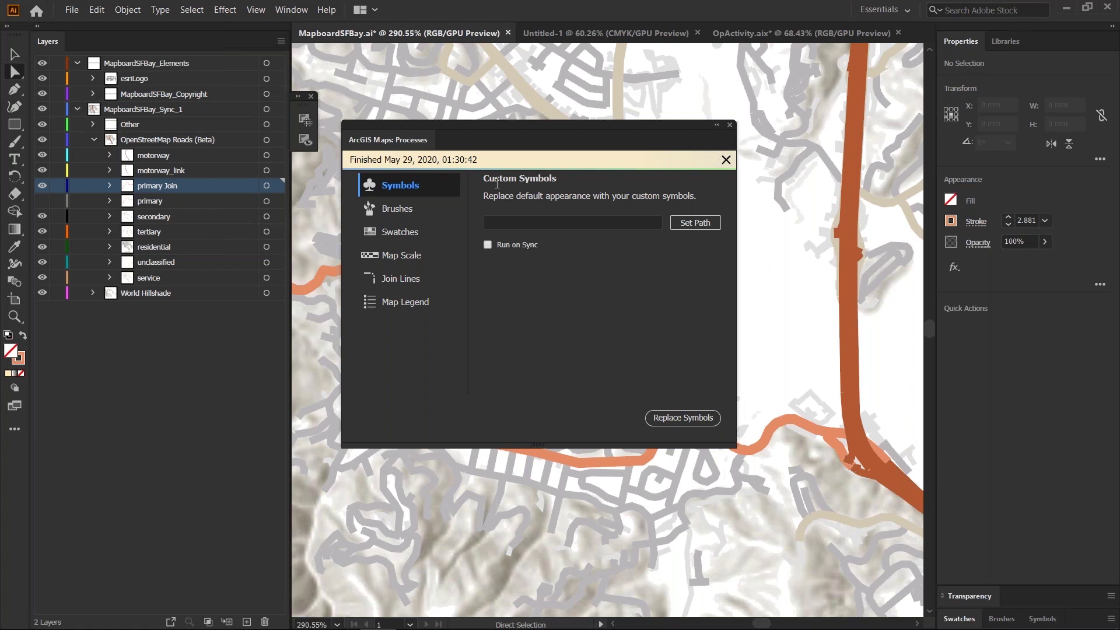
left_click(537, 220)
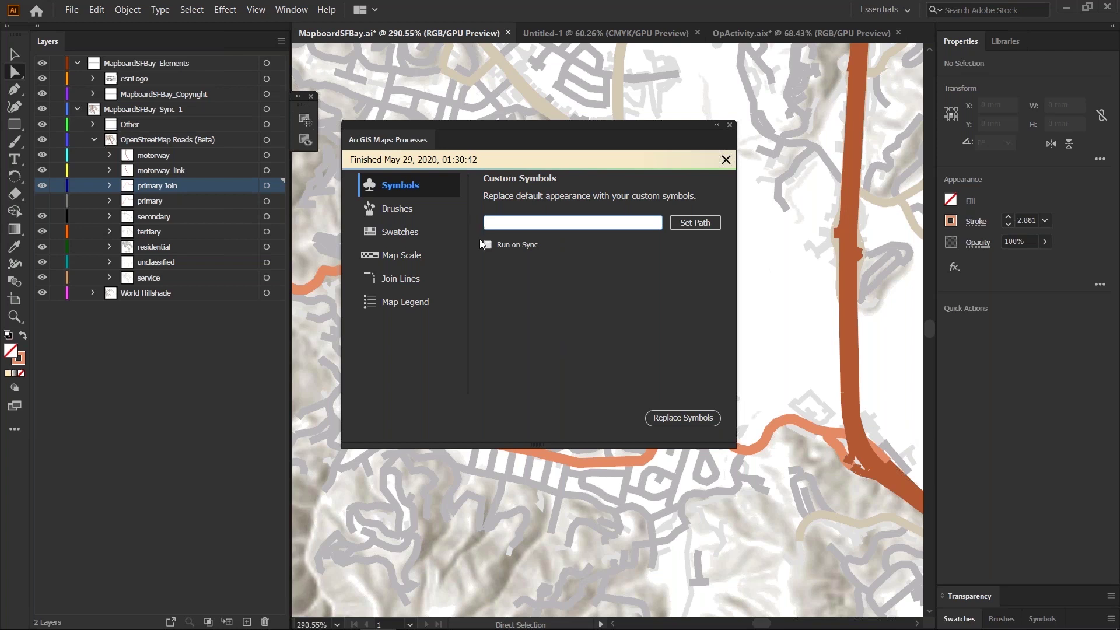
left_click(516, 228)
left_click(301, 102)
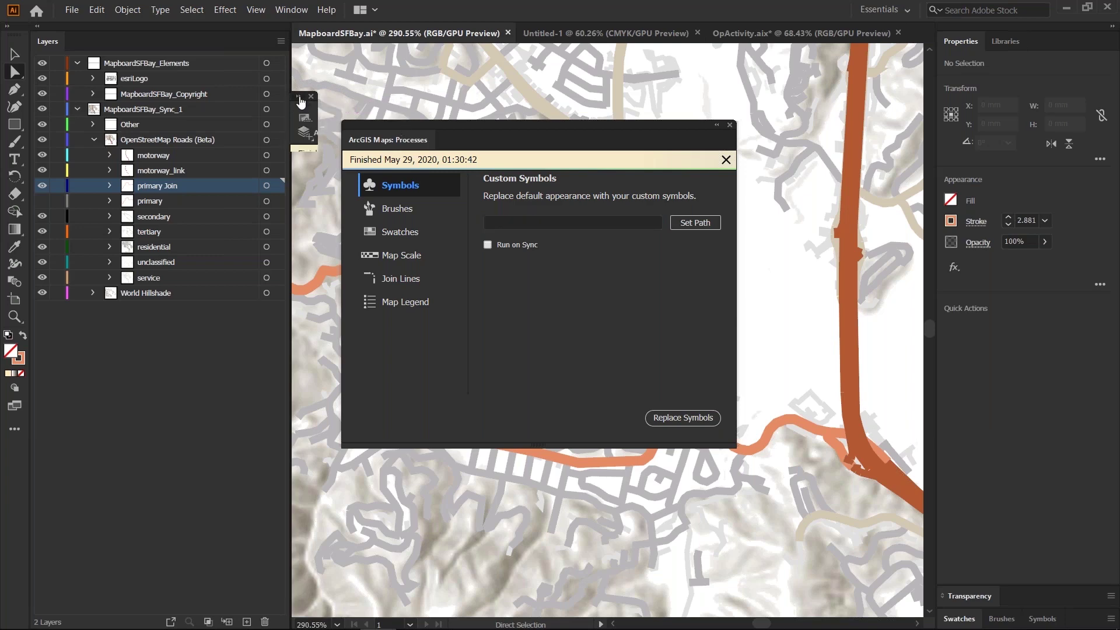
- Import PasadenaZoning.zip as a new mapboard with Use Data's Projection, then view its compilation
left_click(366, 108)
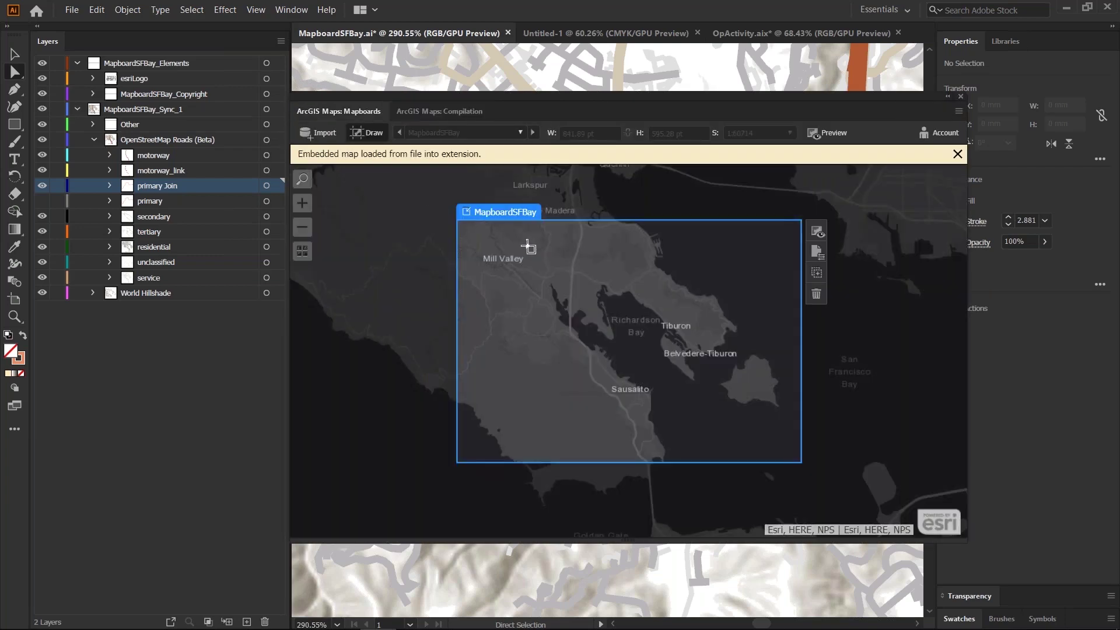
left_click(320, 136)
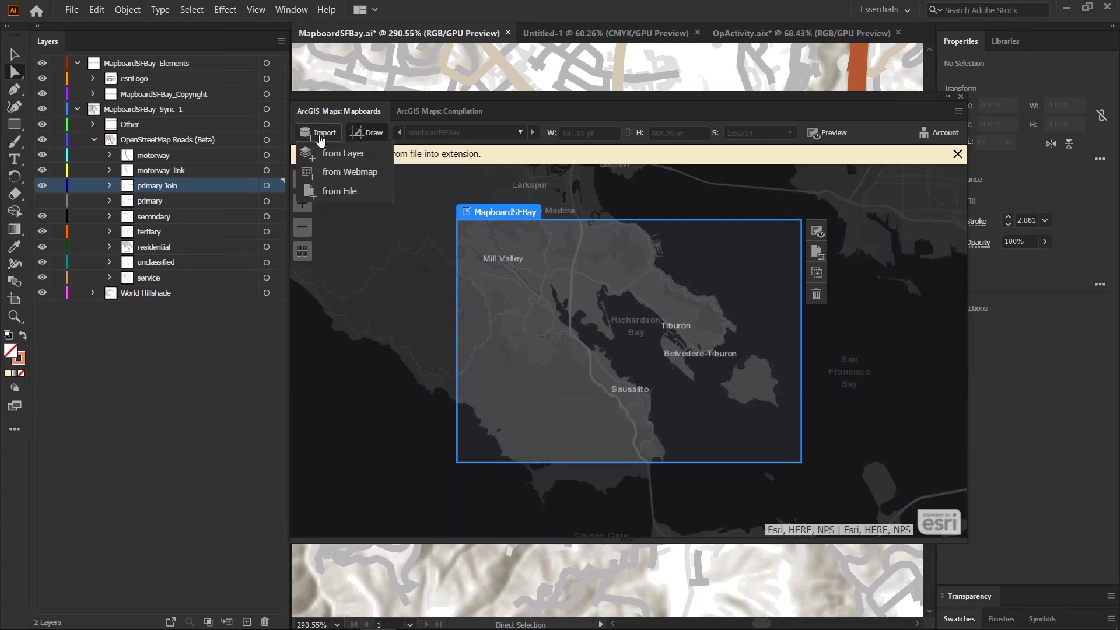
left_click(339, 193)
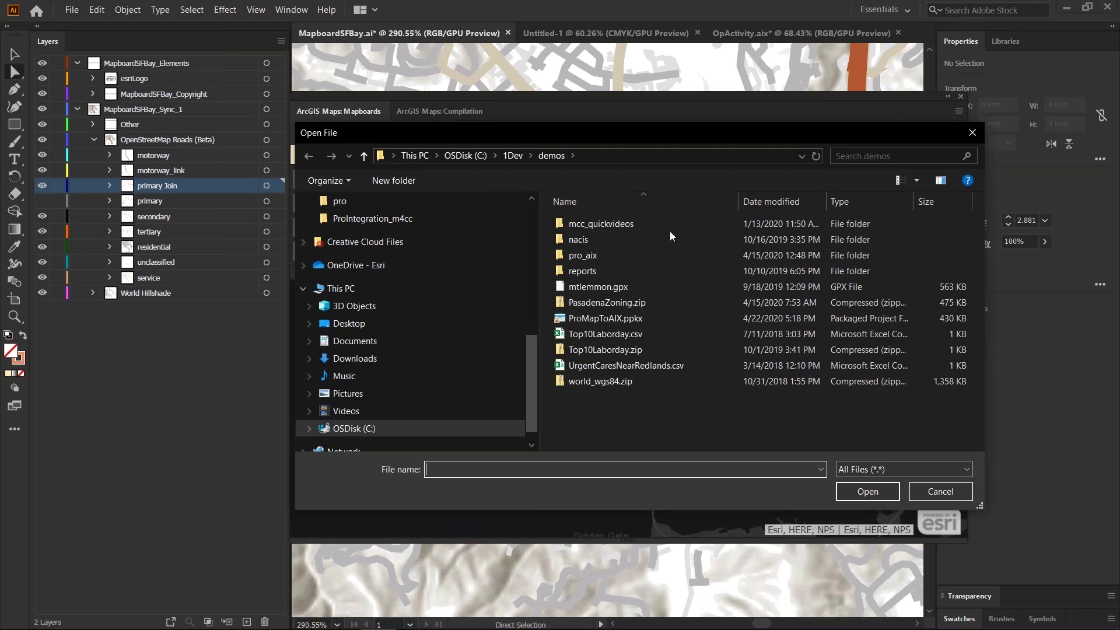
left_click(628, 301)
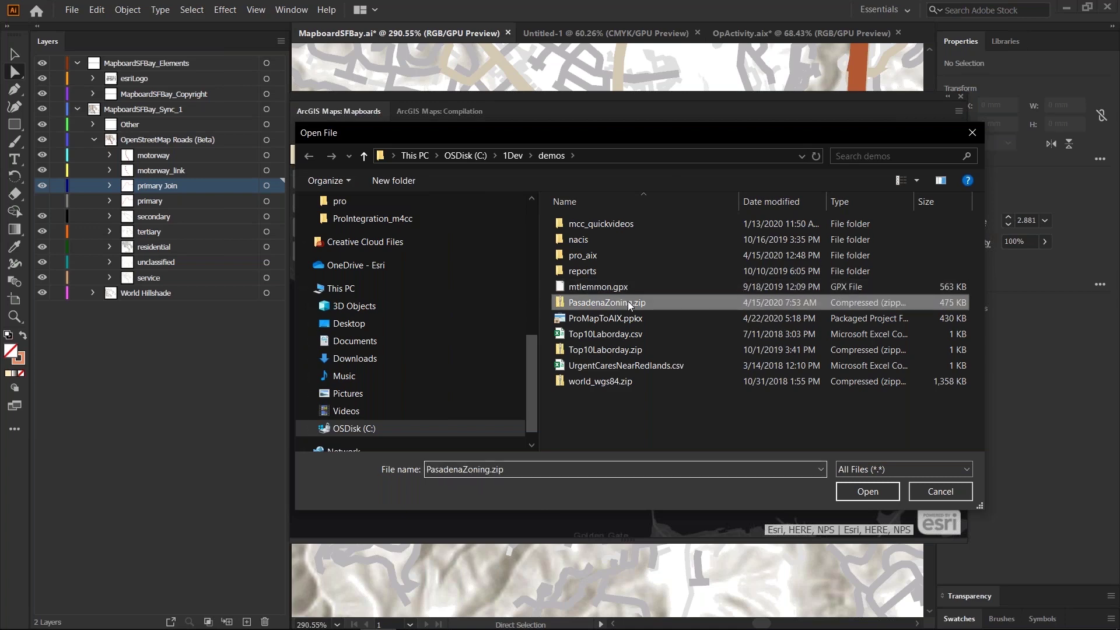
left_click(873, 492)
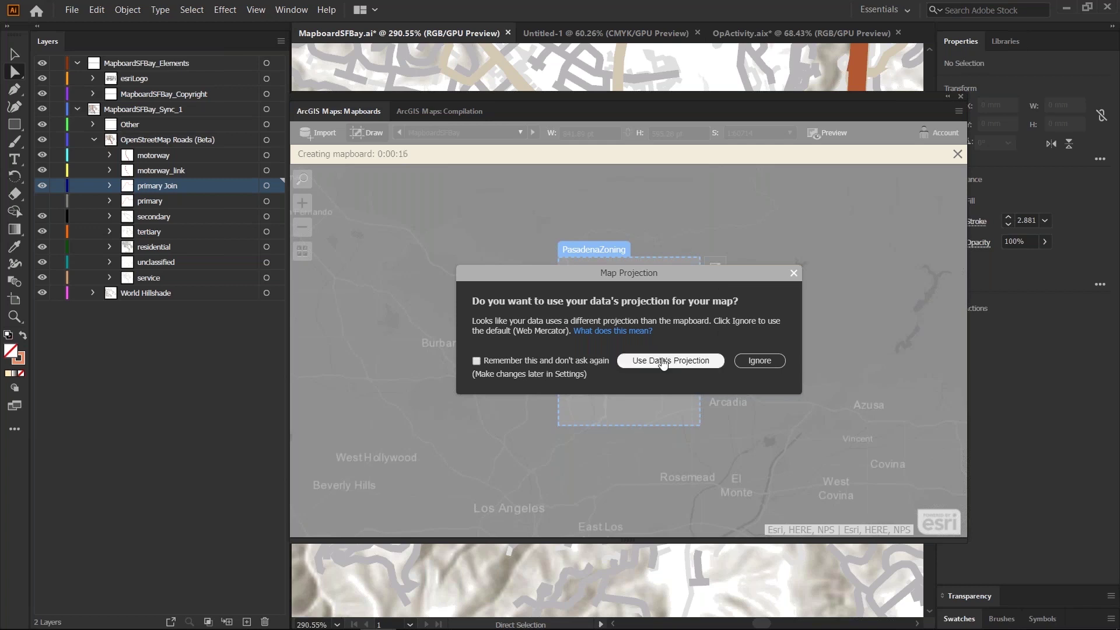
left_click(758, 360)
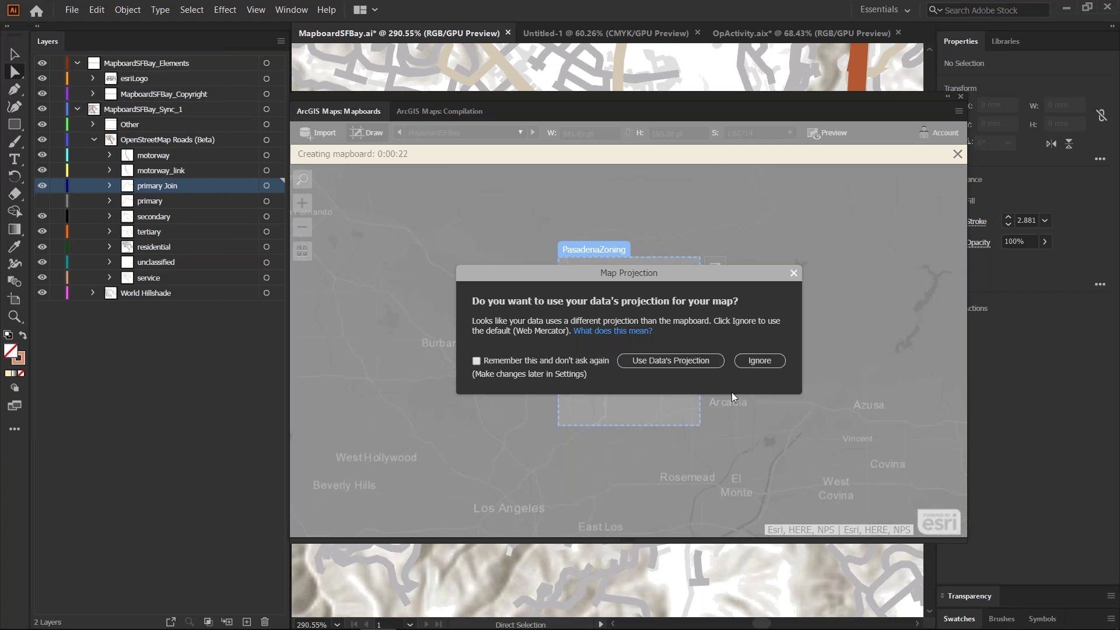
left_click(664, 362)
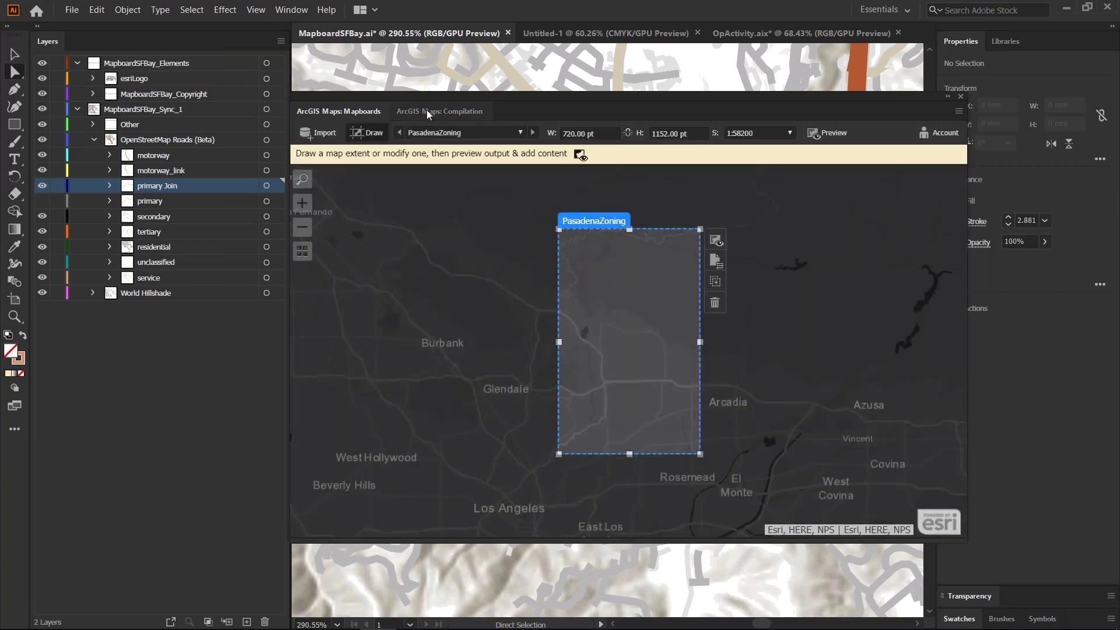
left_click(427, 112)
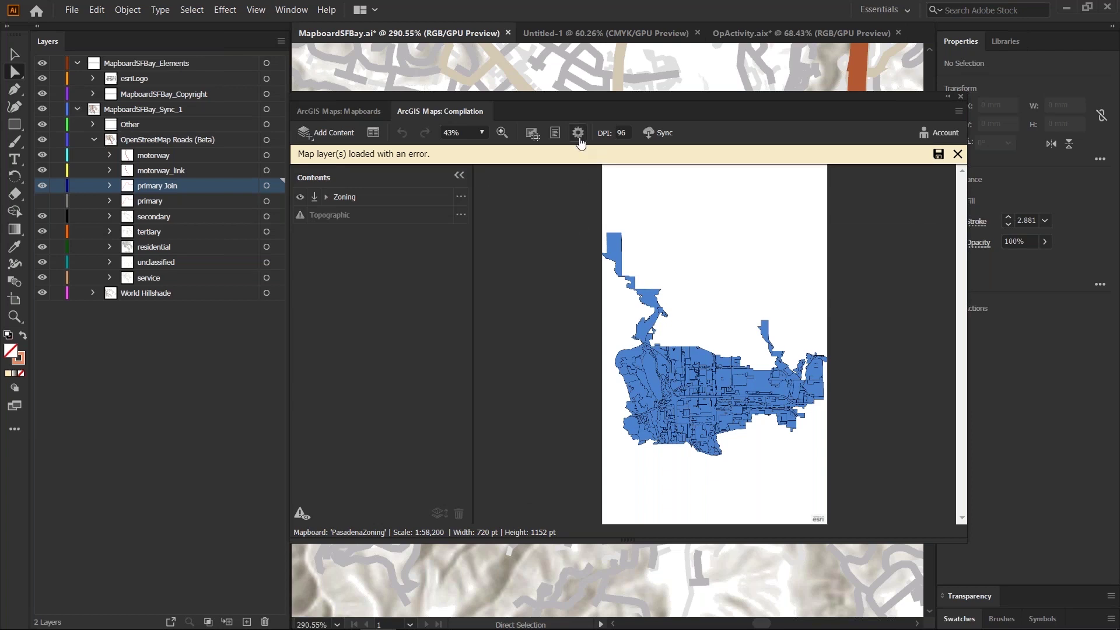
- Check the PasadenaZoning map settings for projection, leave them unchanged, and bring up Add Content
left_click(579, 134)
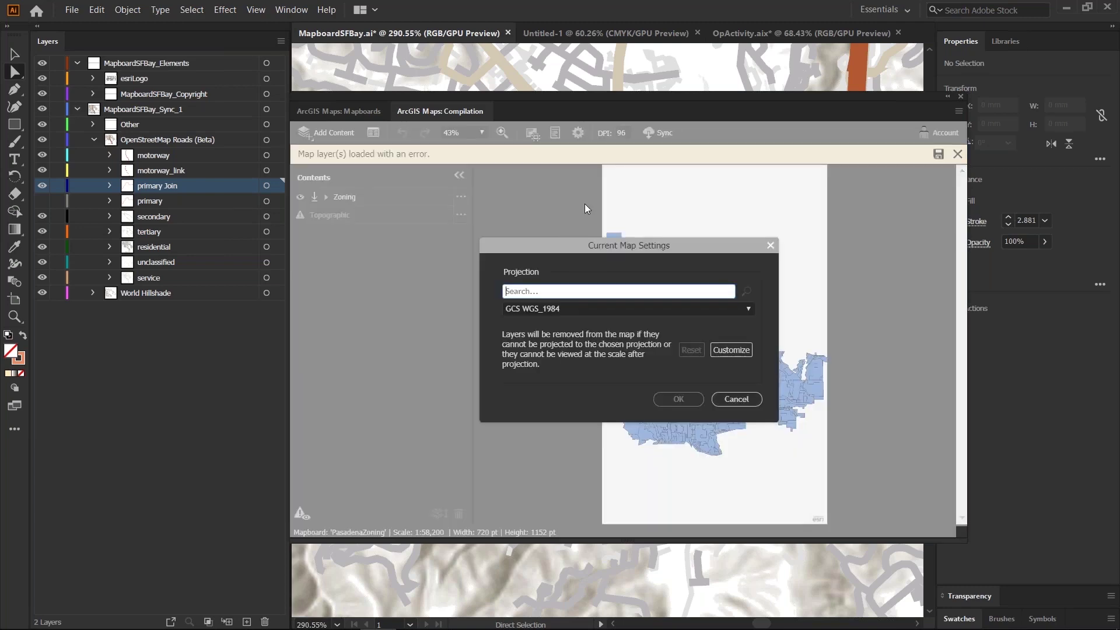
left_click(735, 401)
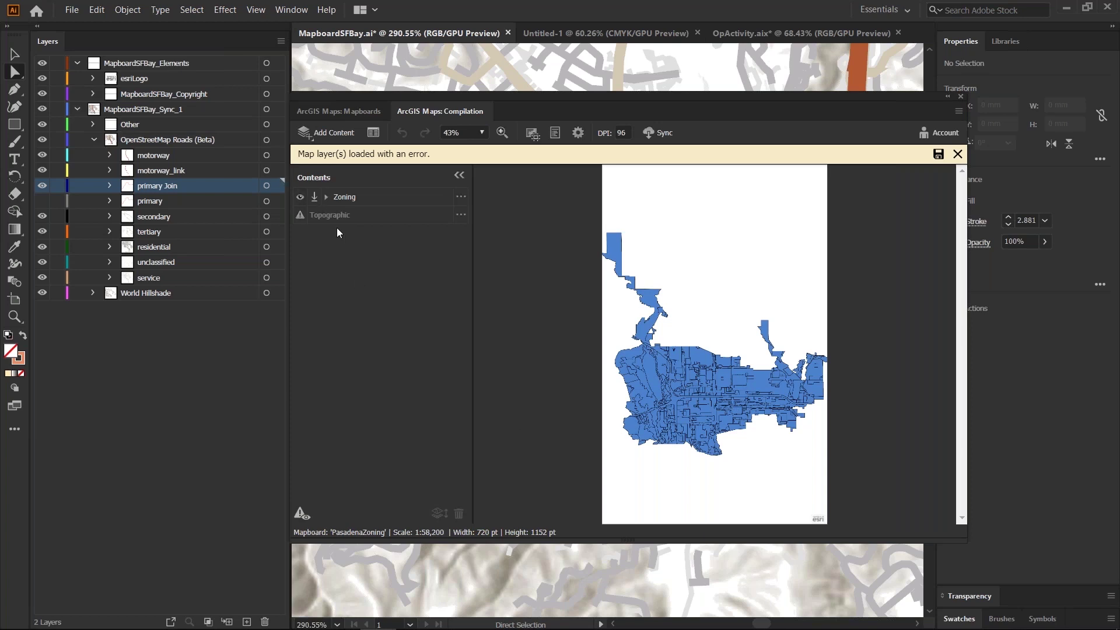
left_click(332, 134)
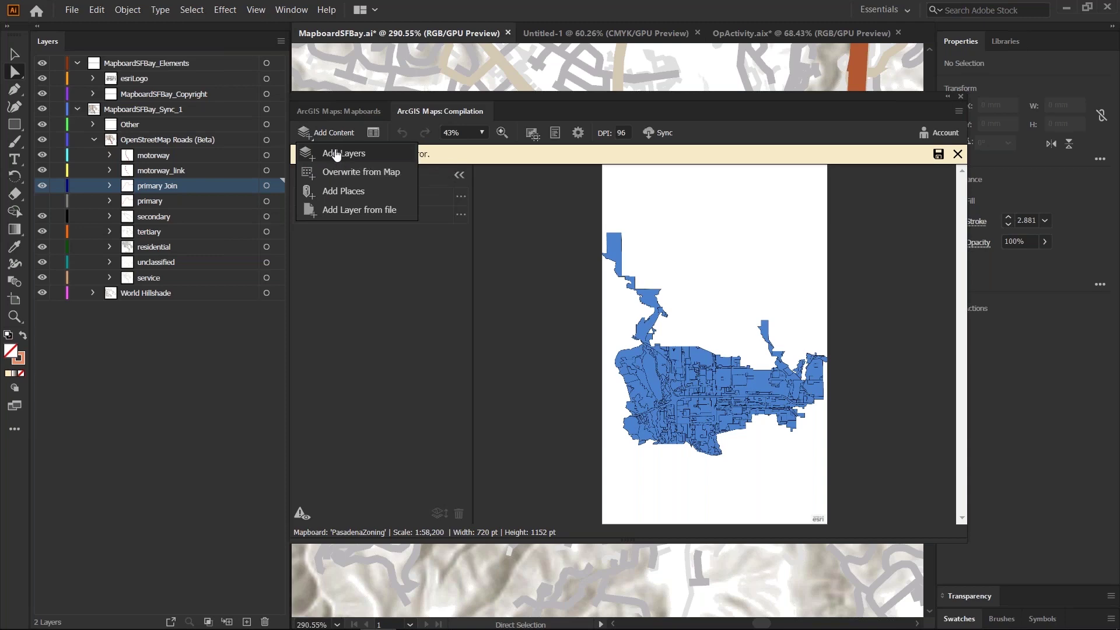
- In Add Layers, browse the My Organization and Maps for Creative Cloud libraries, trying tile and list views
left_click(337, 154)
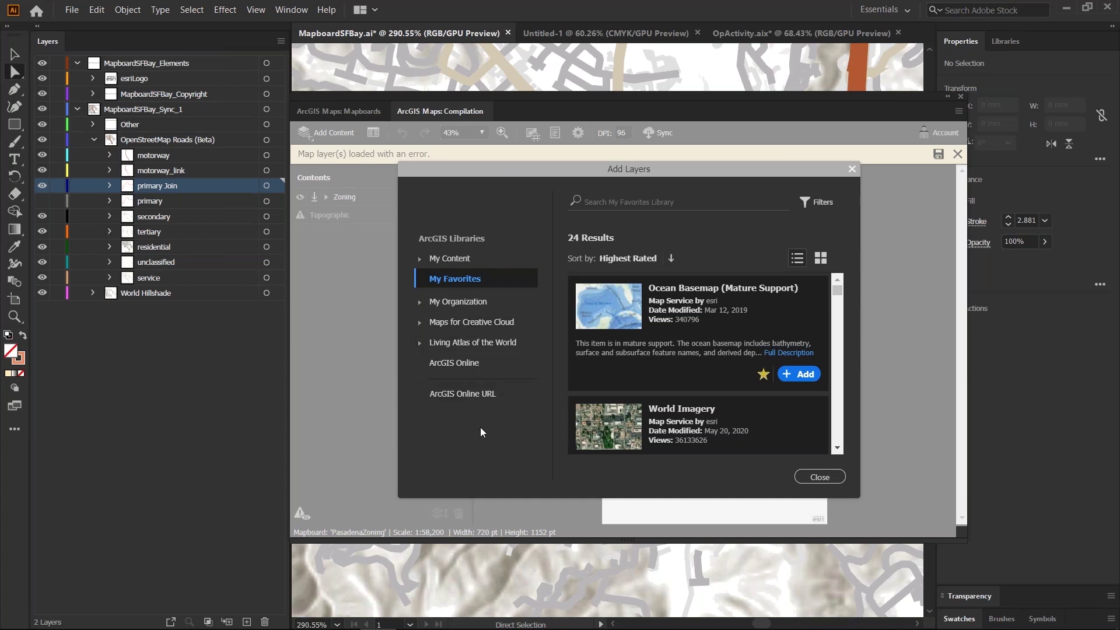
left_click(464, 300)
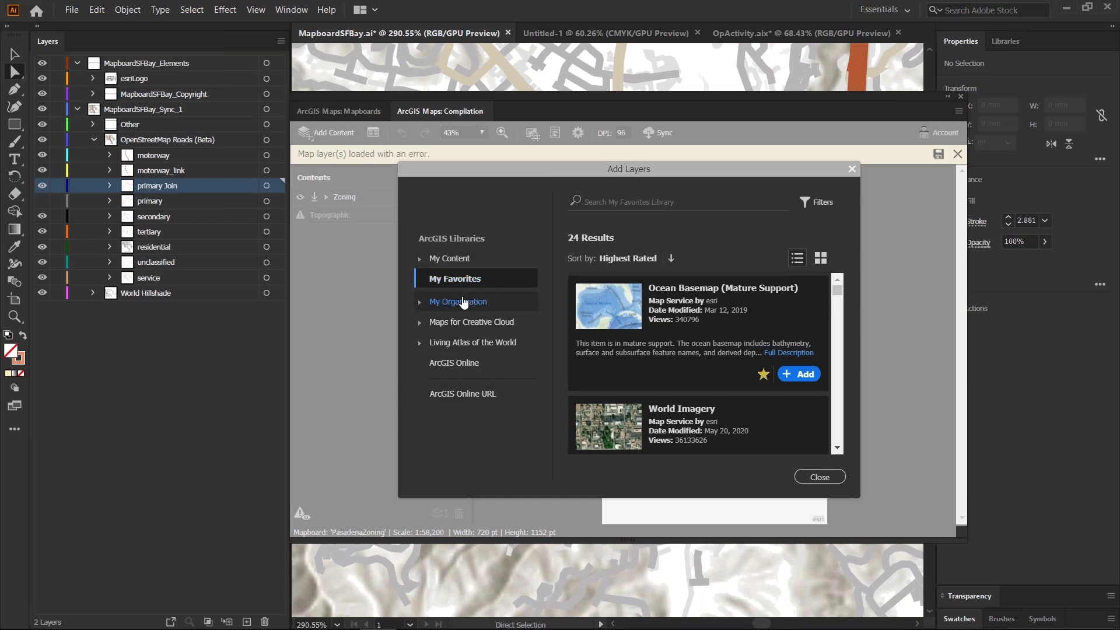
left_click(464, 300)
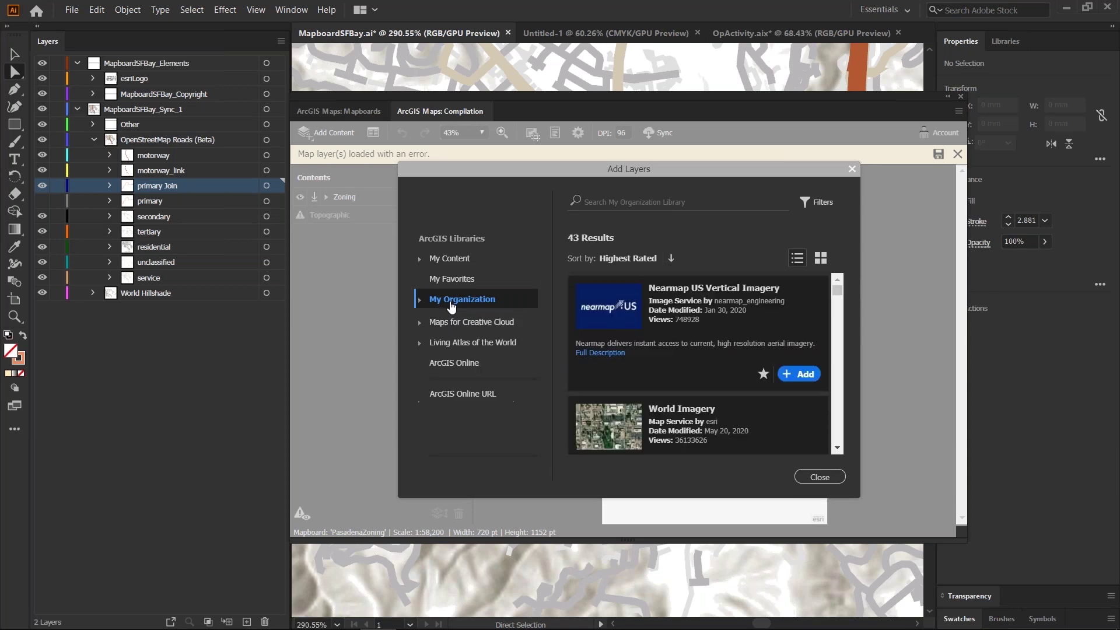
left_click(454, 320)
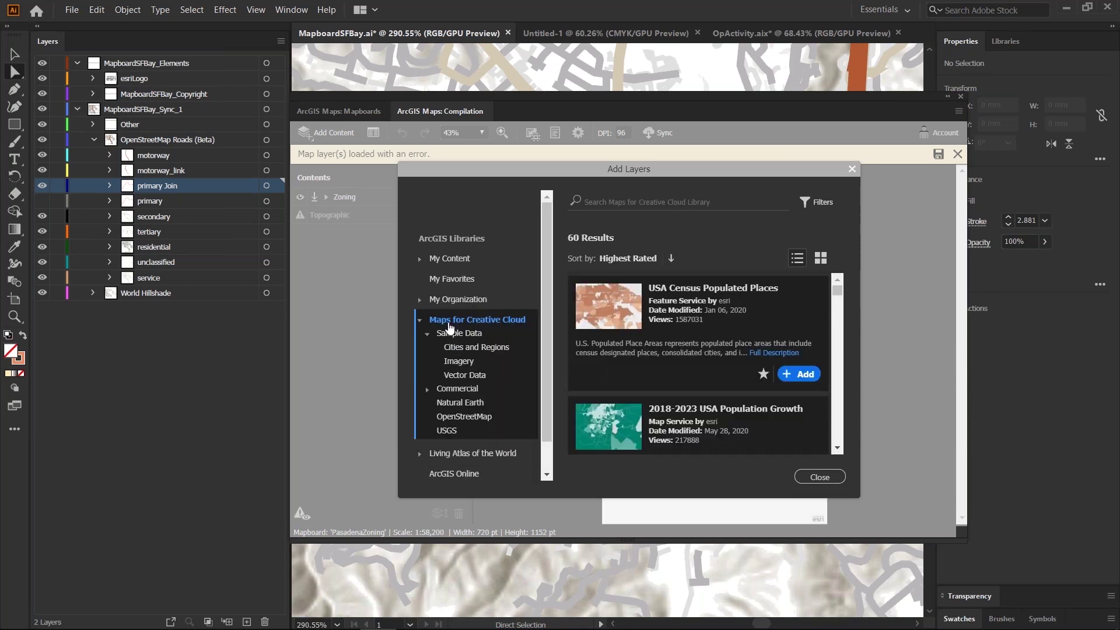
left_click(454, 322)
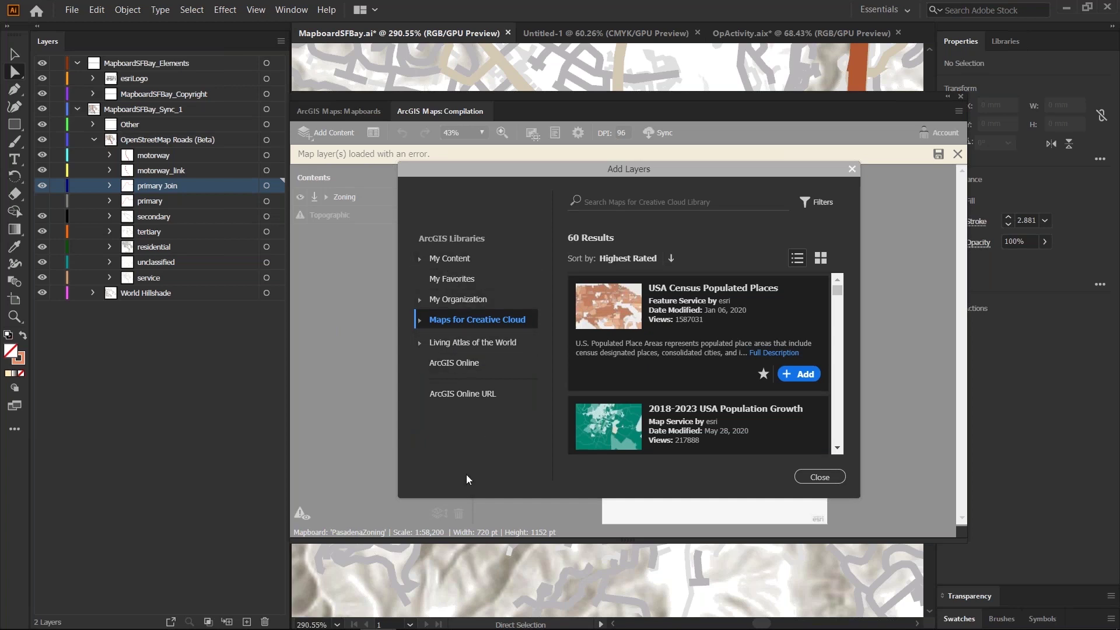
left_click(815, 203)
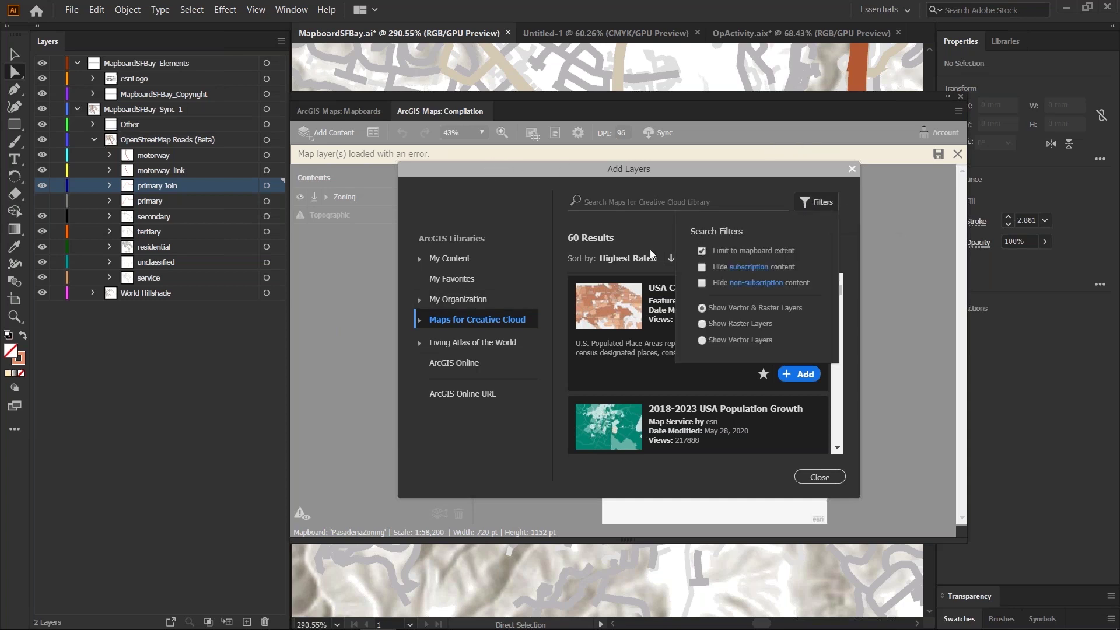
left_click(725, 368)
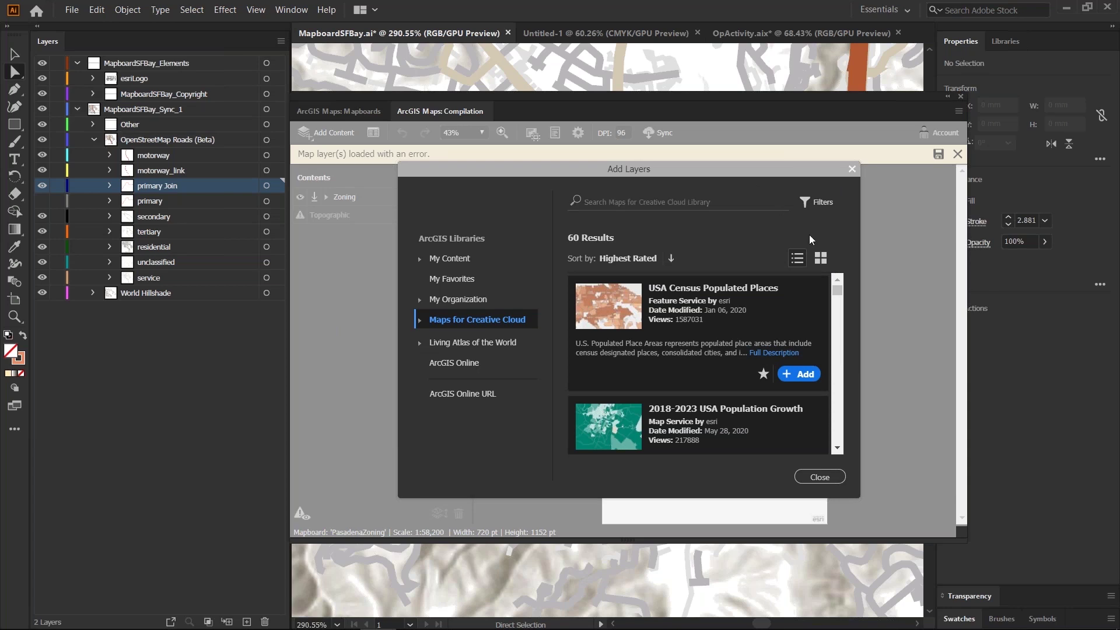
left_click(821, 258)
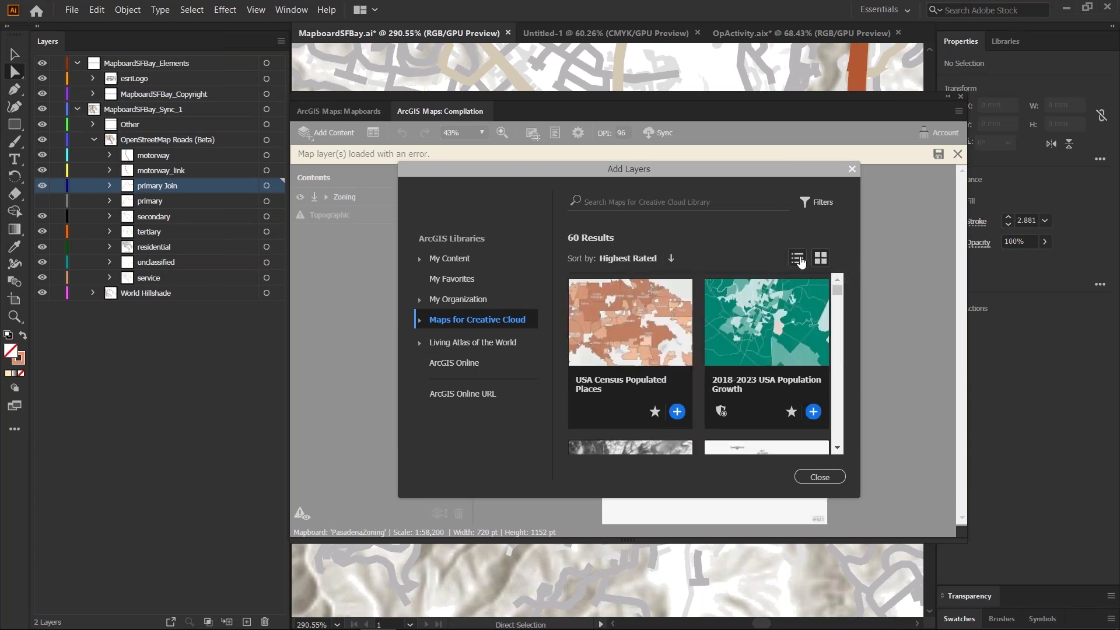
left_click(798, 258)
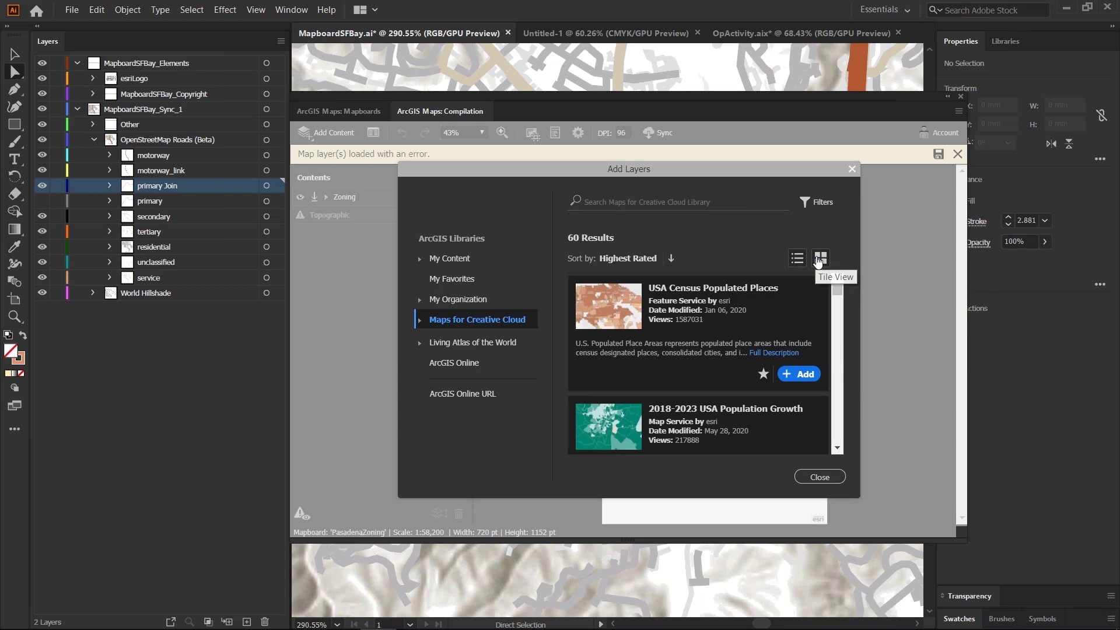
left_click(819, 260)
left_click(798, 259)
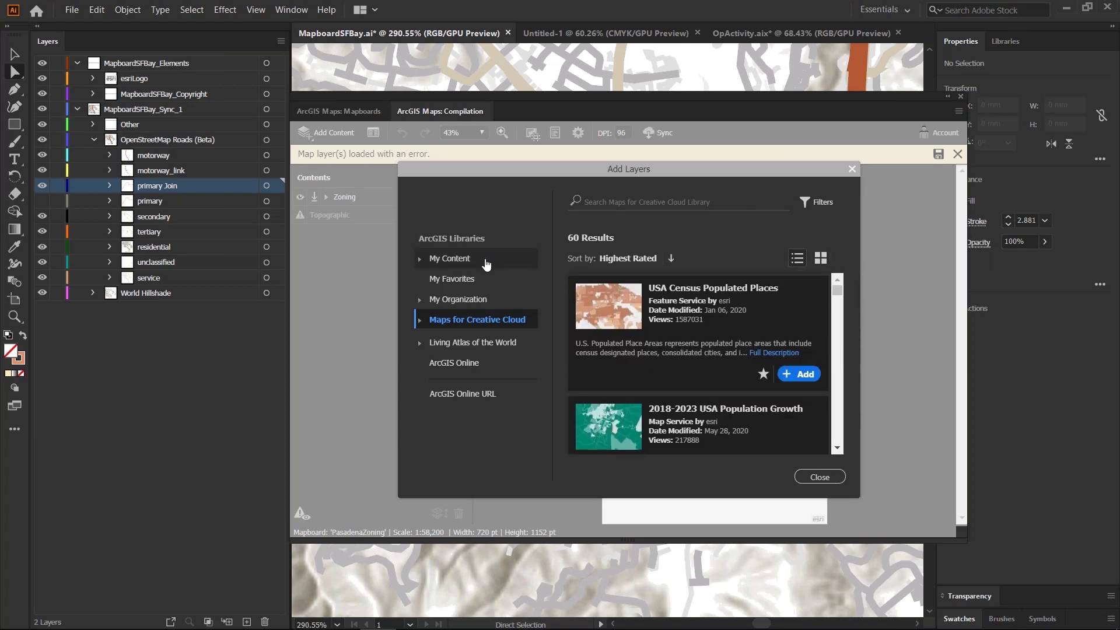
- Search My Favorites for 'naip' and add NAIP 2005 Natural Color, California to the map
left_click(506, 279)
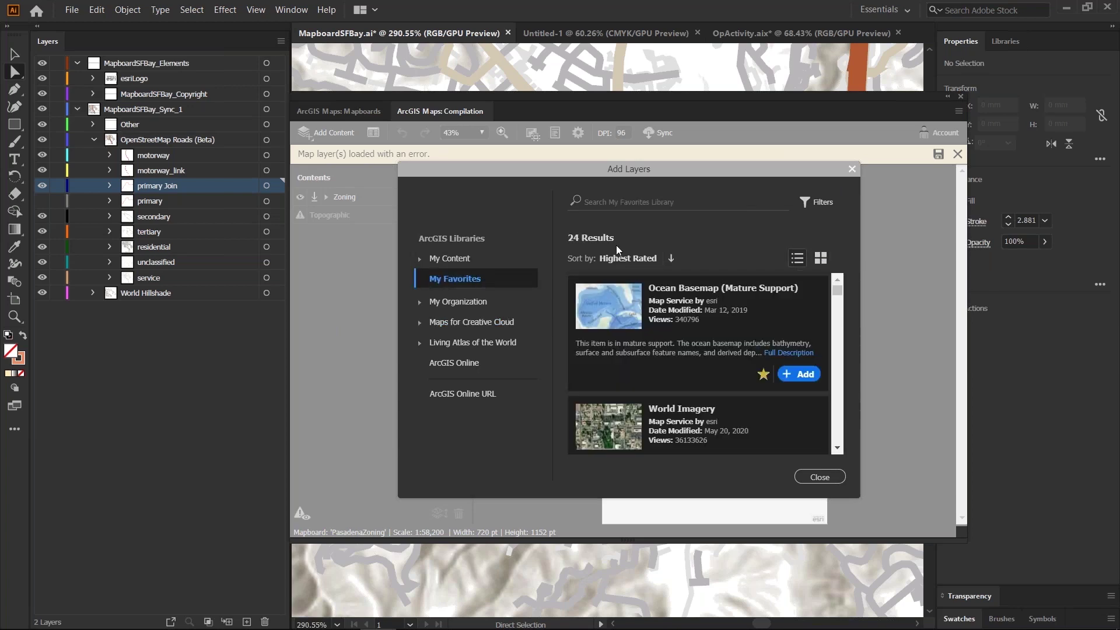
left_click(611, 206)
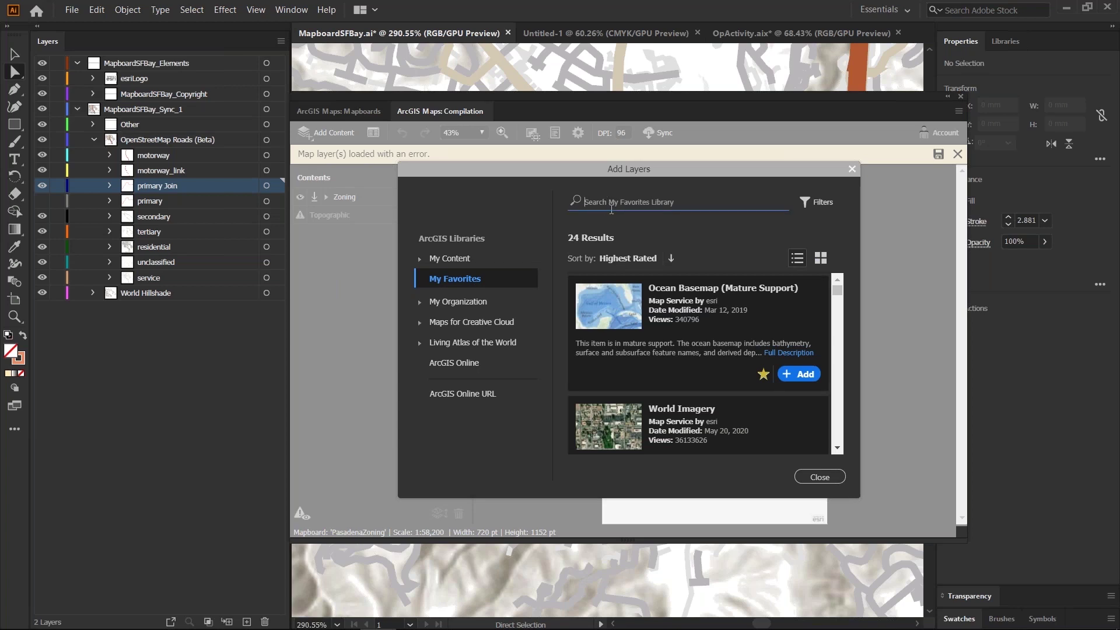
type("naip")
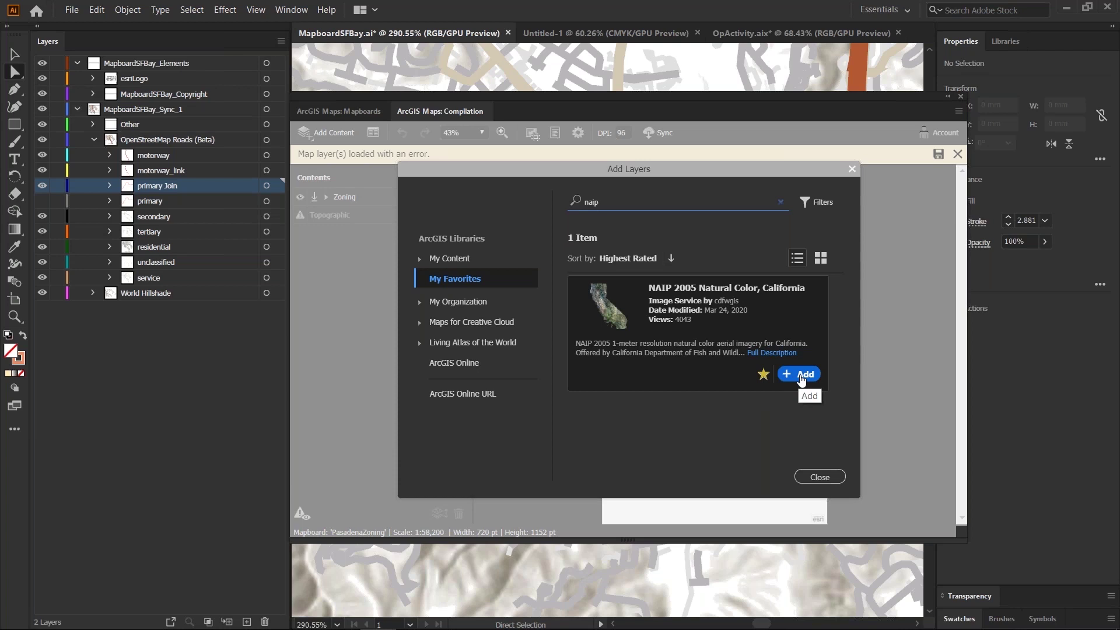
left_click(801, 375)
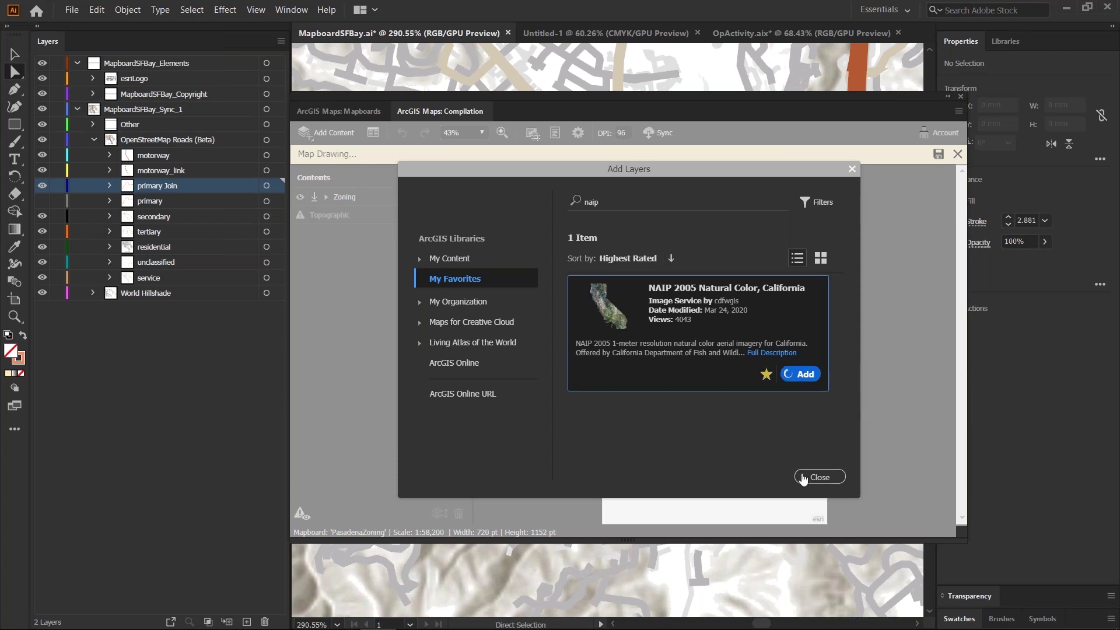